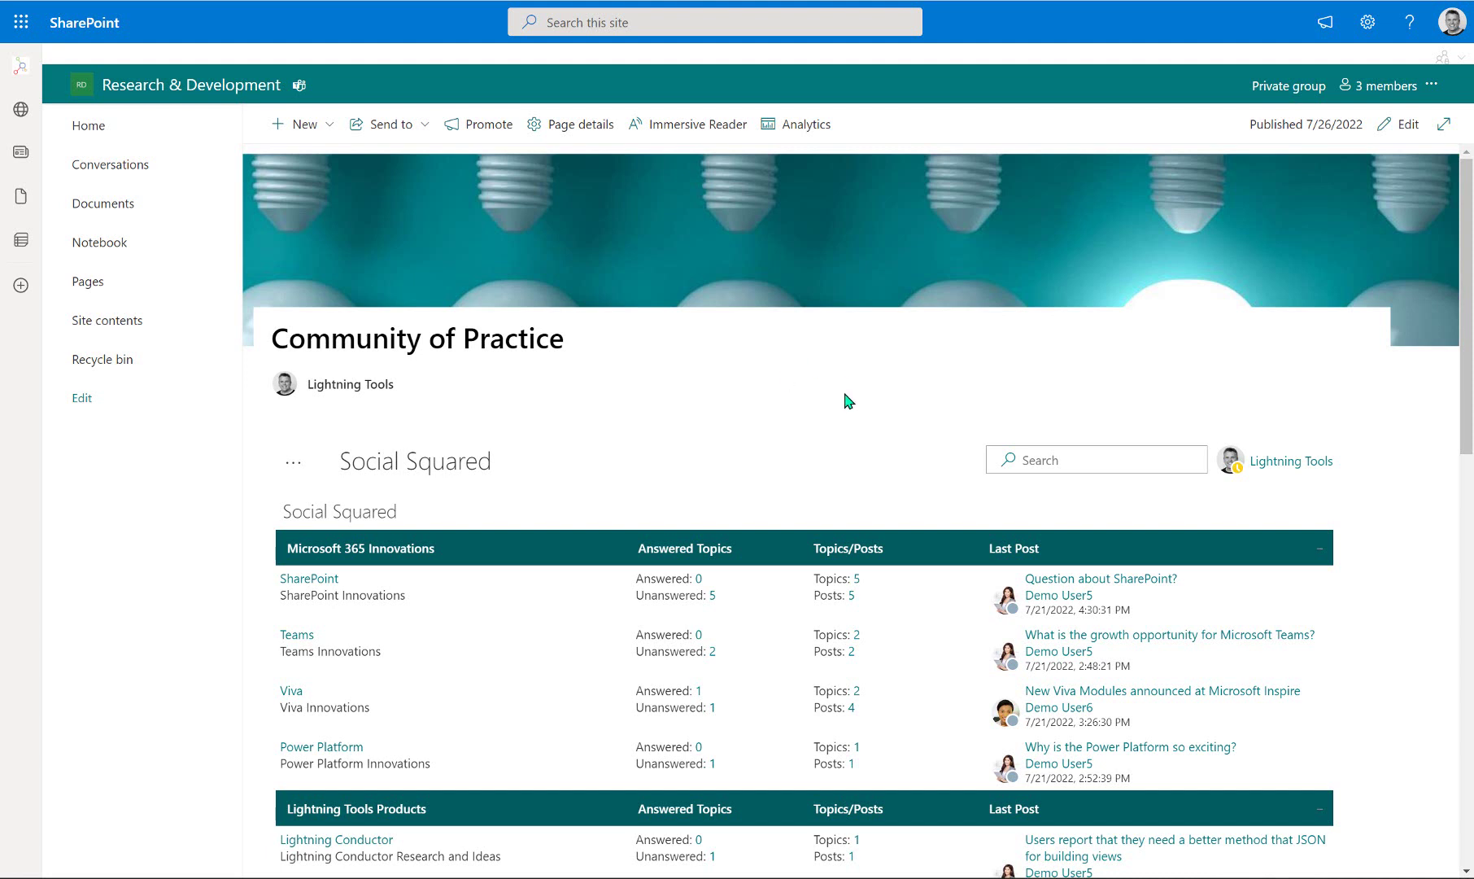
# Browse the board page and open the Viva forum's topic list.
pyautogui.scroll(-5, 848, 400)
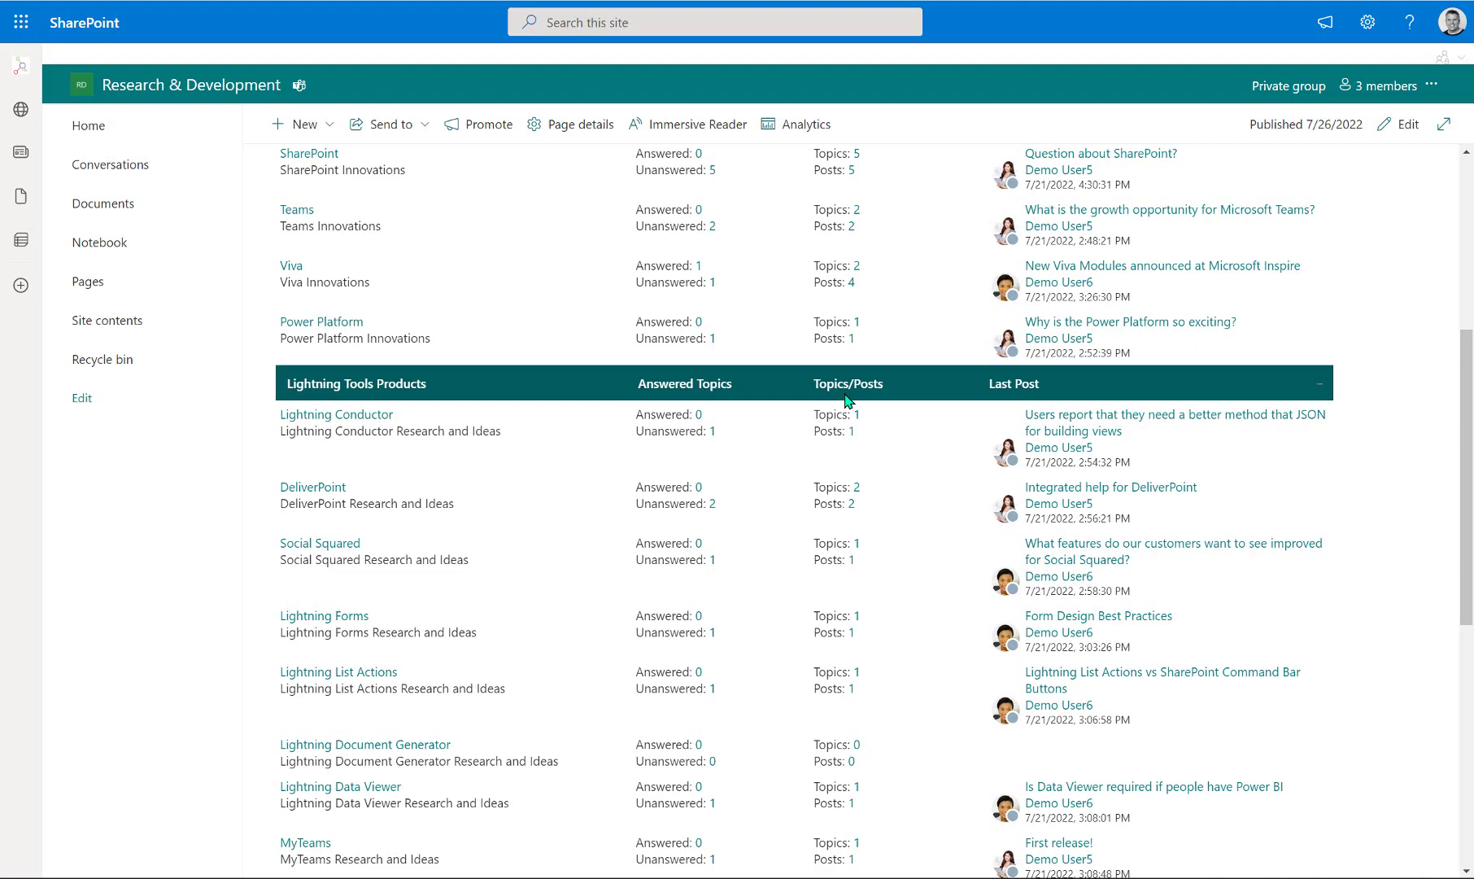
pyautogui.scroll(5, 822, 406)
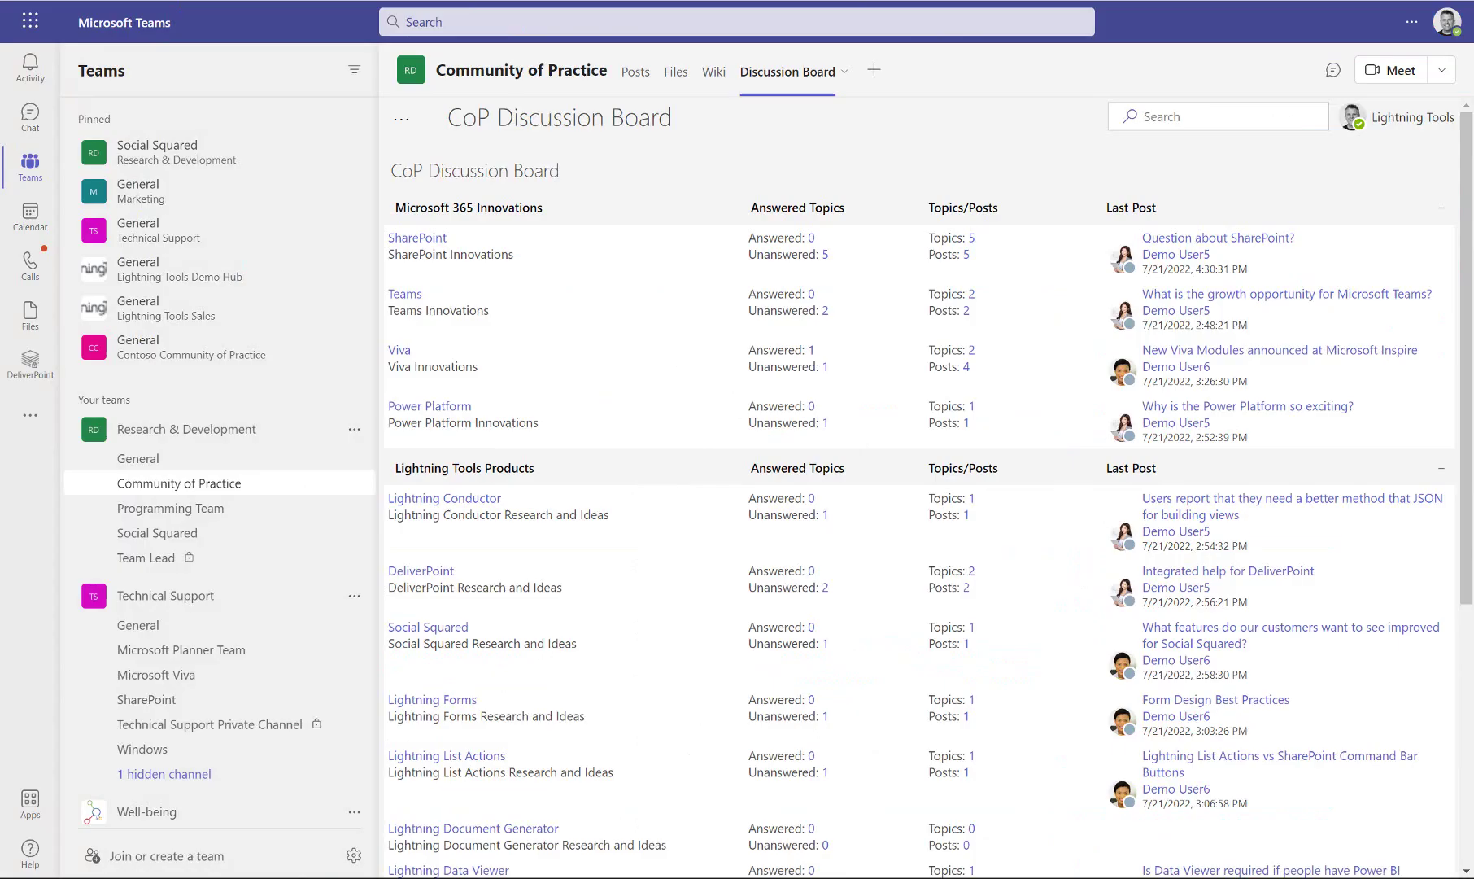
pyautogui.moveTo(411, 70)
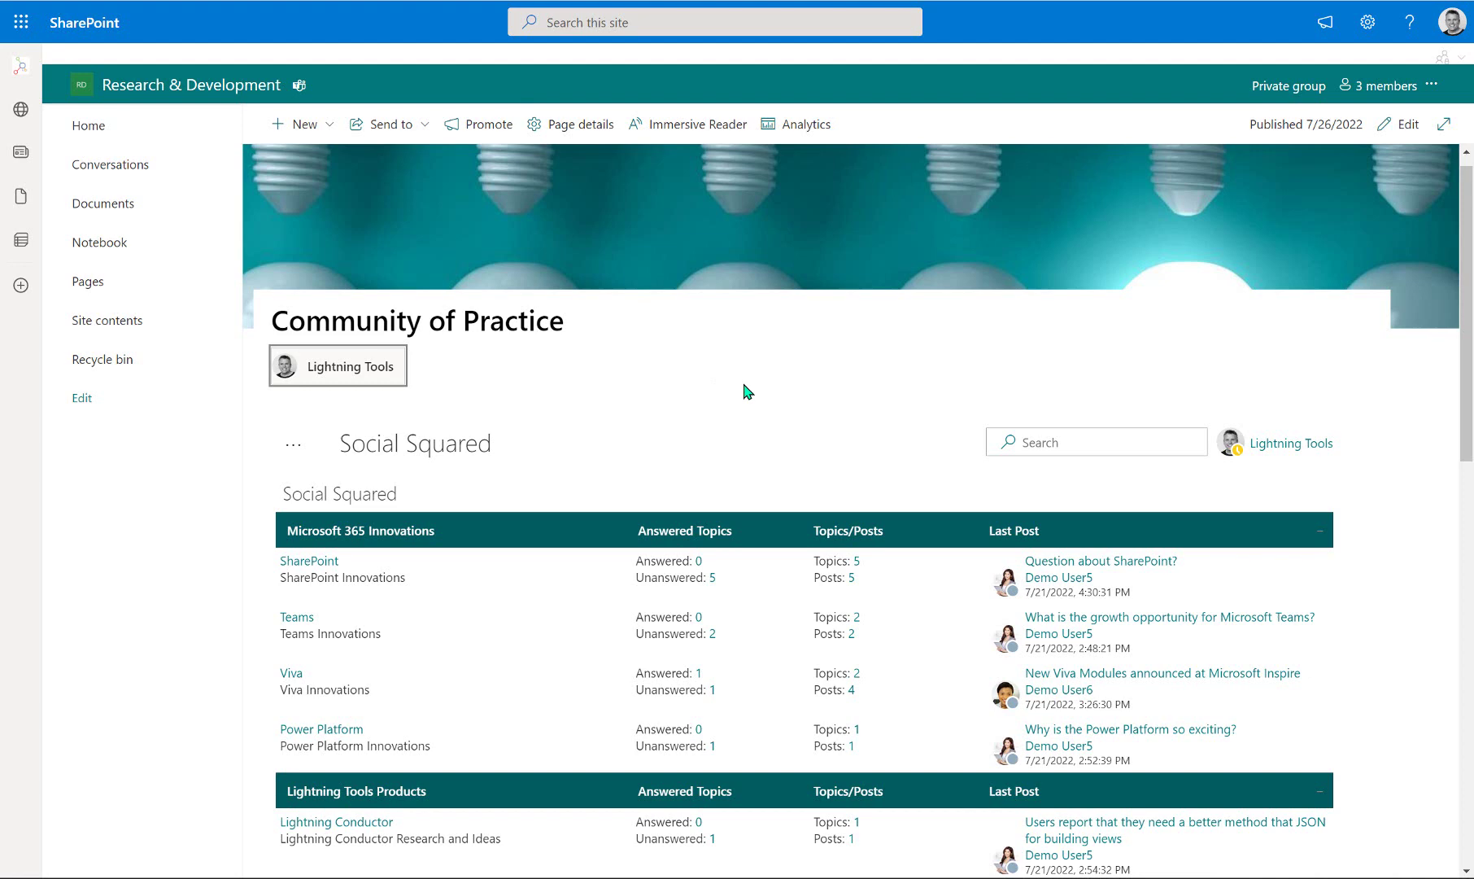
pyautogui.scroll(-3, 747, 391)
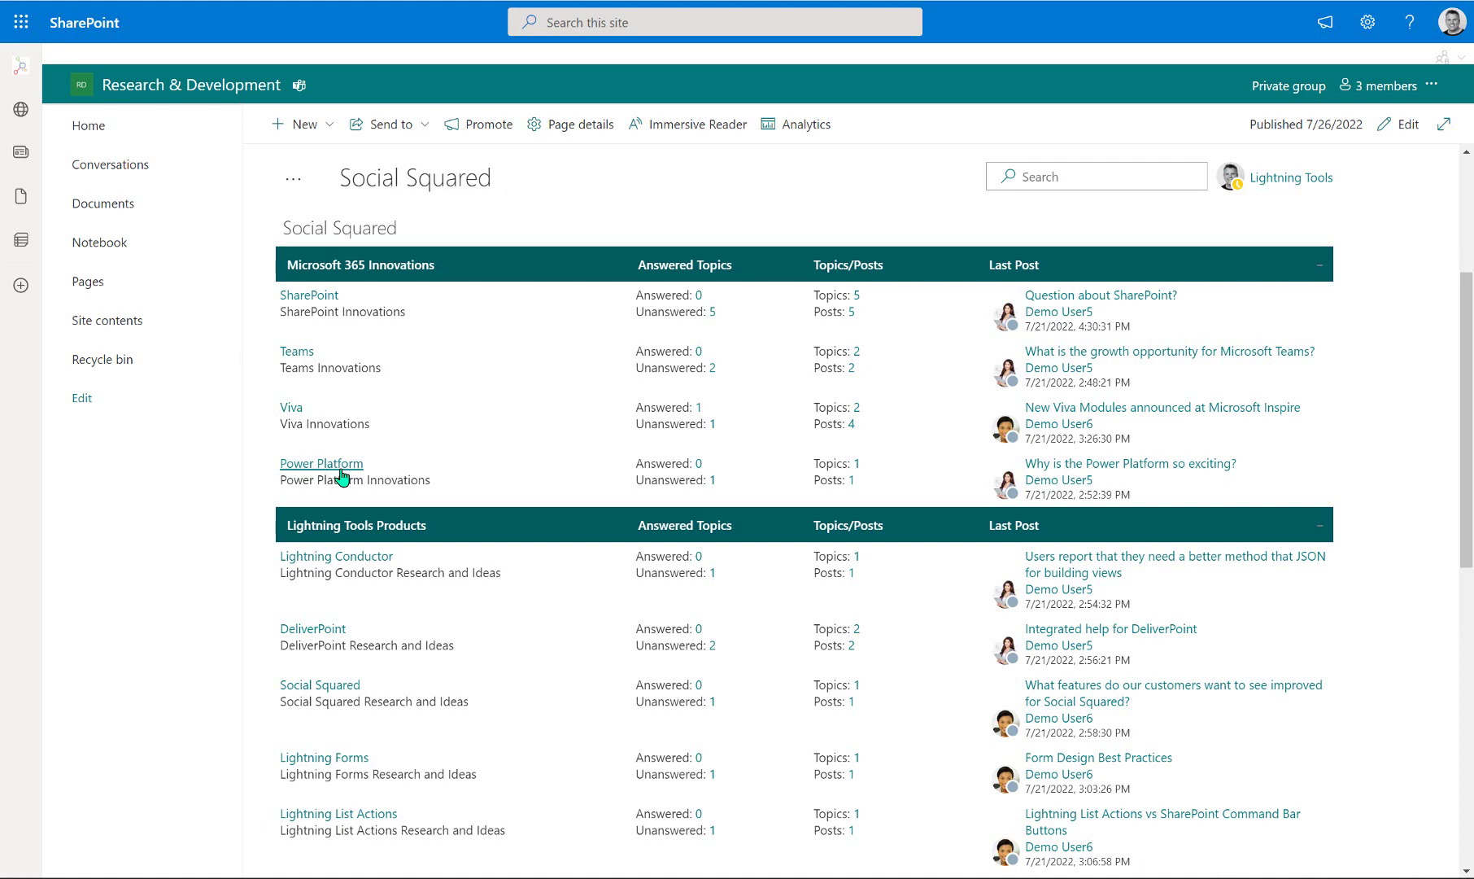
pyautogui.scroll(-3, 341, 477)
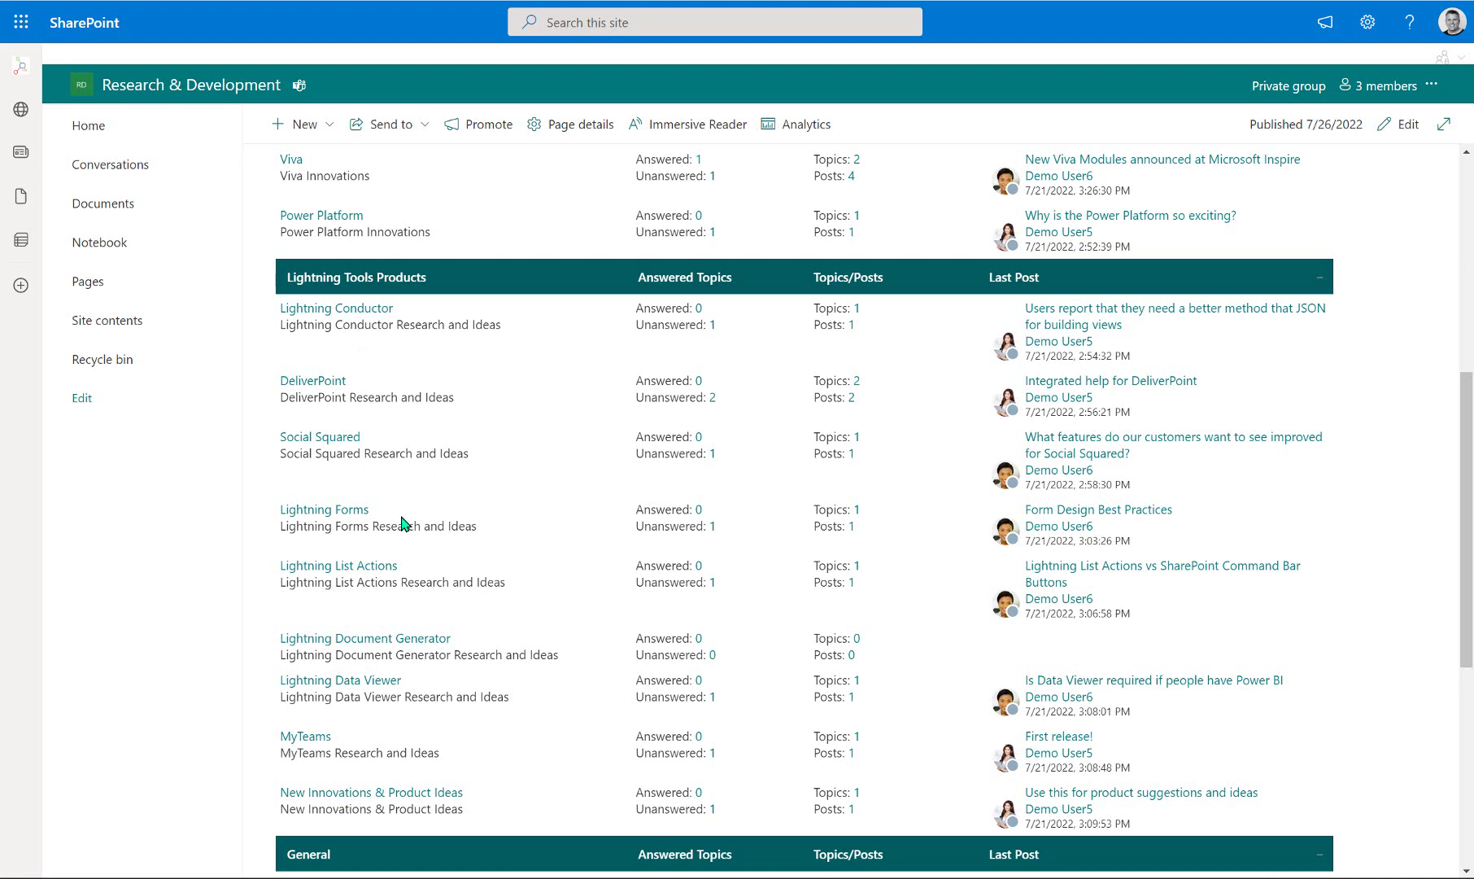
pyautogui.scroll(-5, 401, 523)
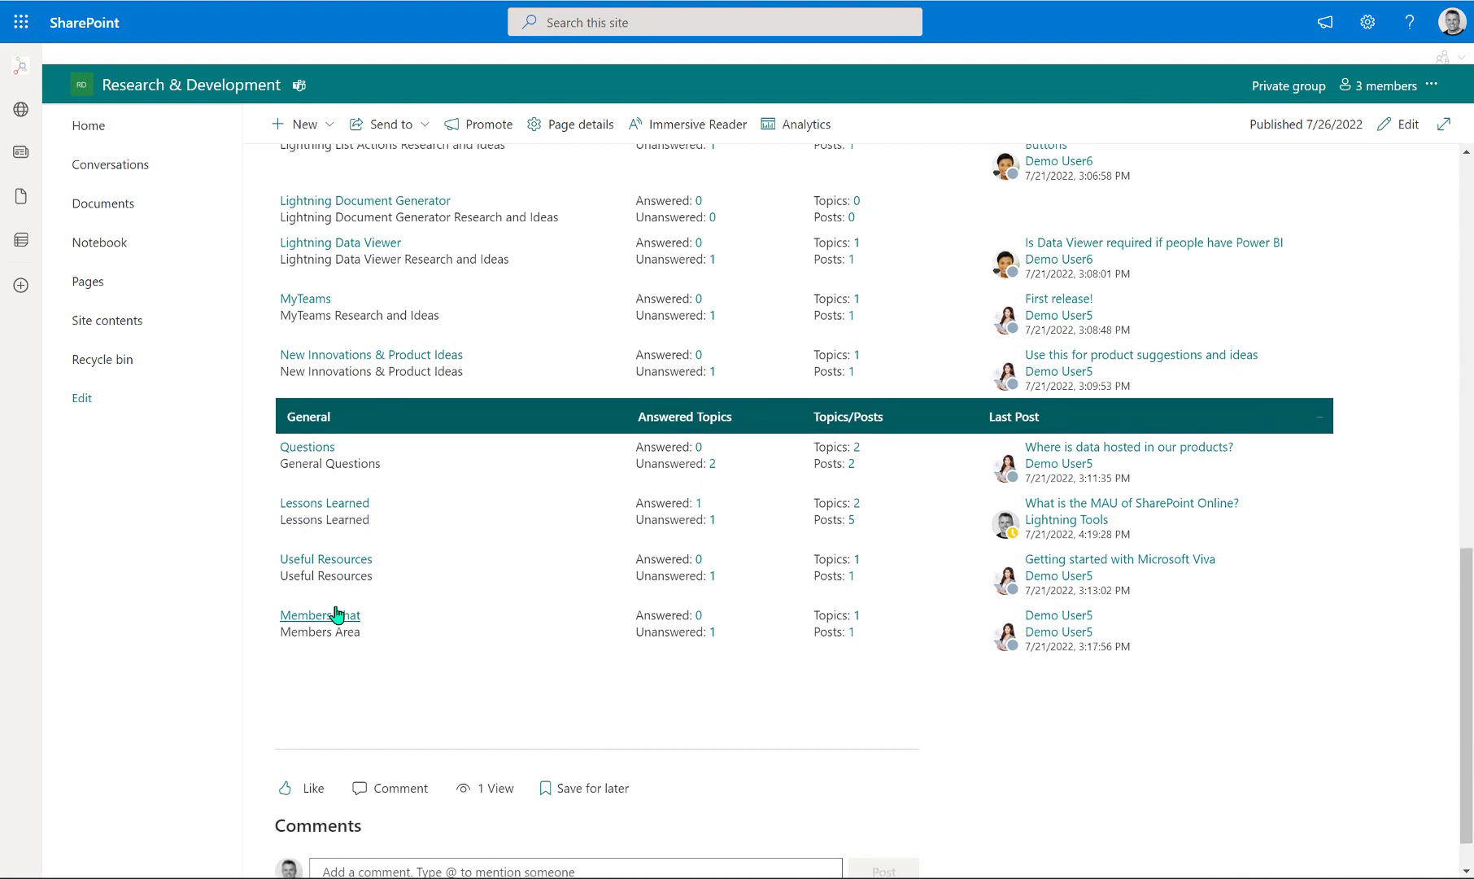
pyautogui.scroll(10, 338, 614)
pyautogui.scroll(3, 339, 614)
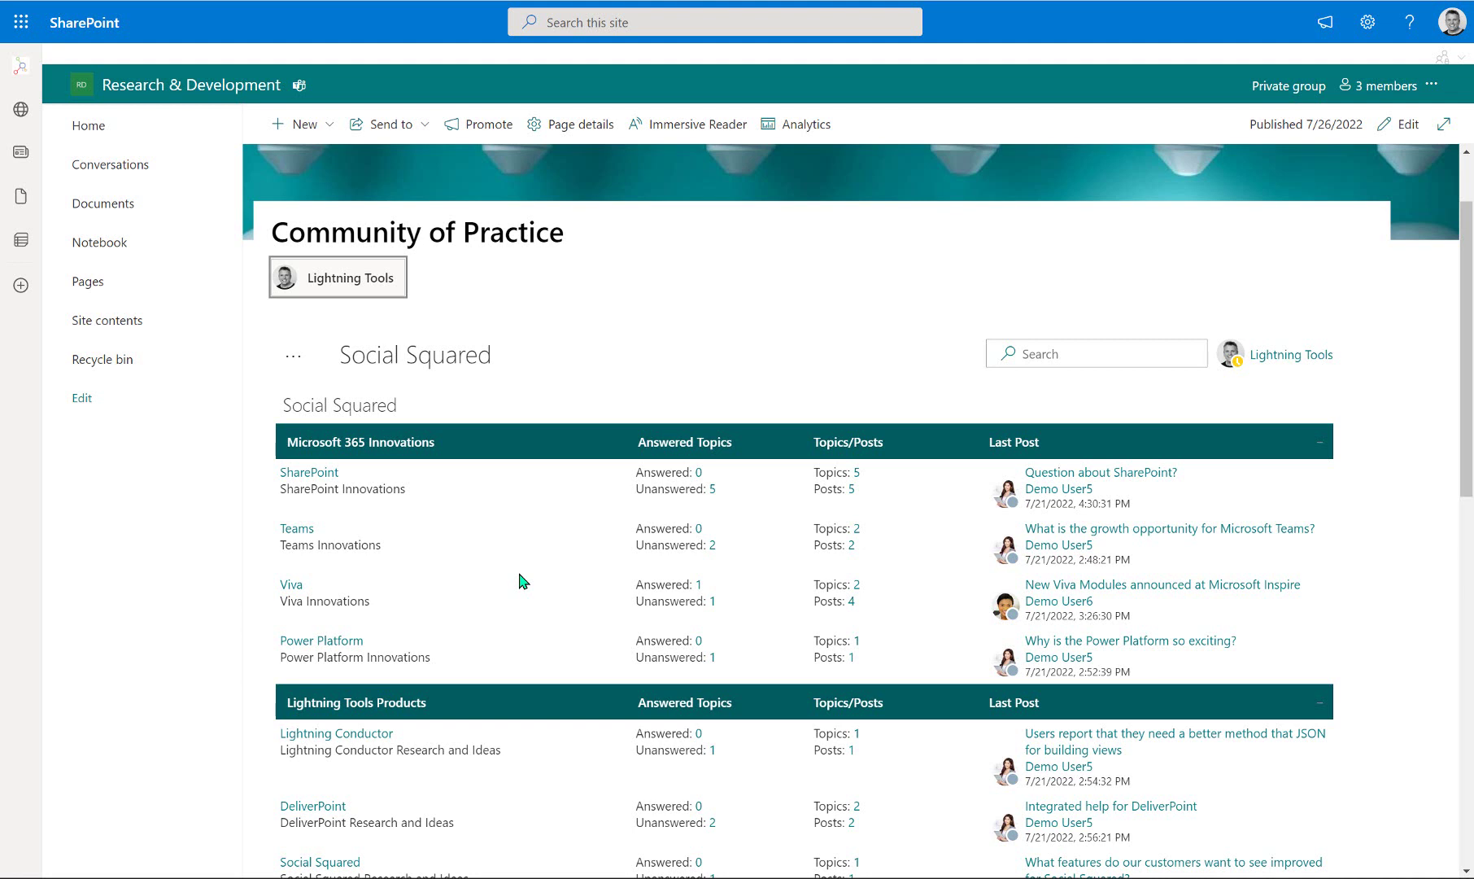
pyautogui.click(296, 585)
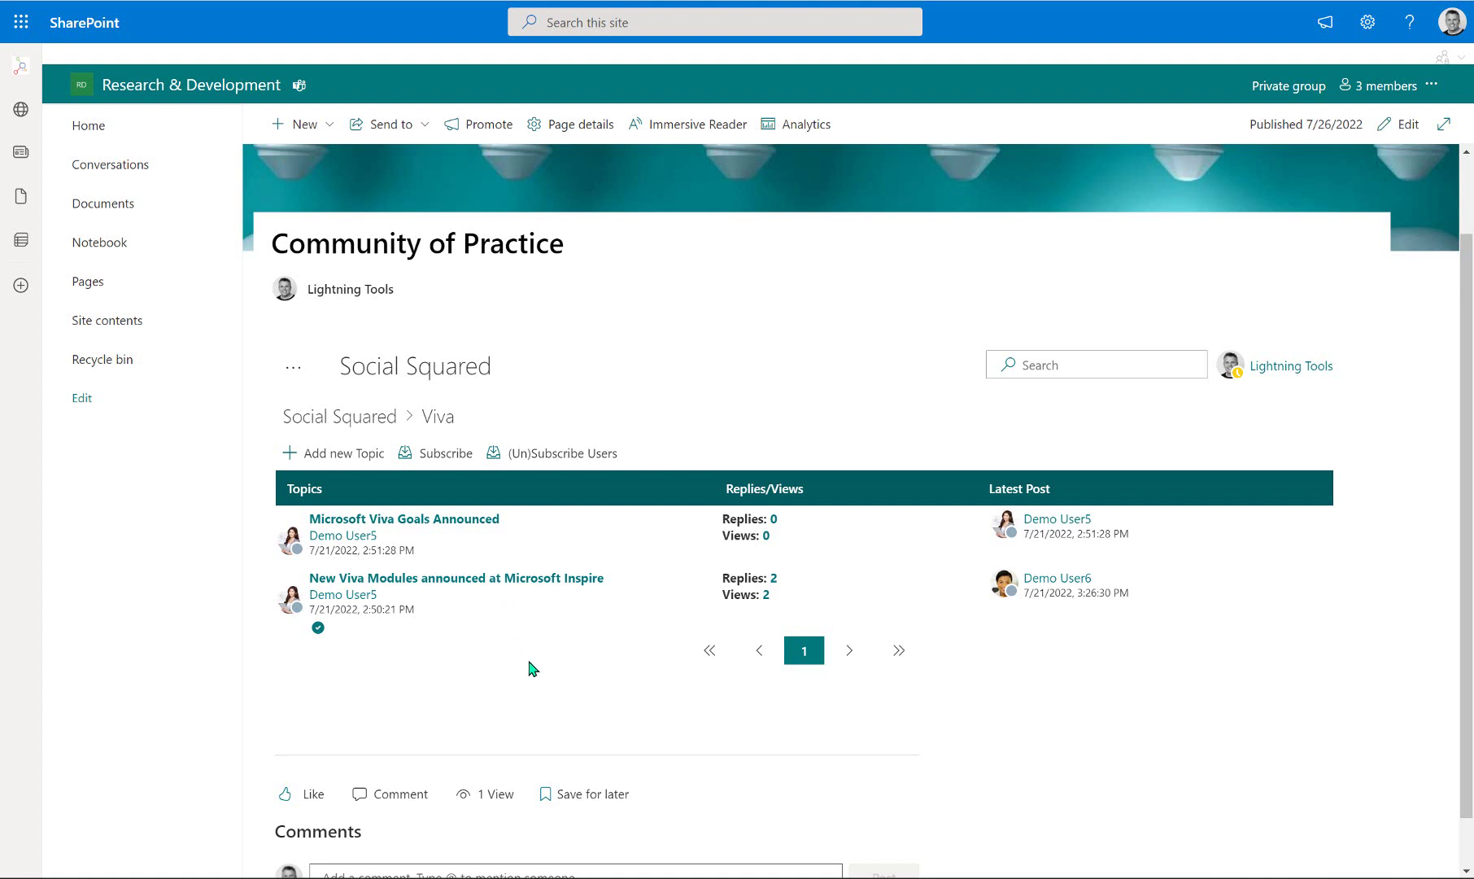
# Open 'New Viva Modules announced at Microsoft Inspire' and scroll through its three posts.
pyautogui.click(478, 580)
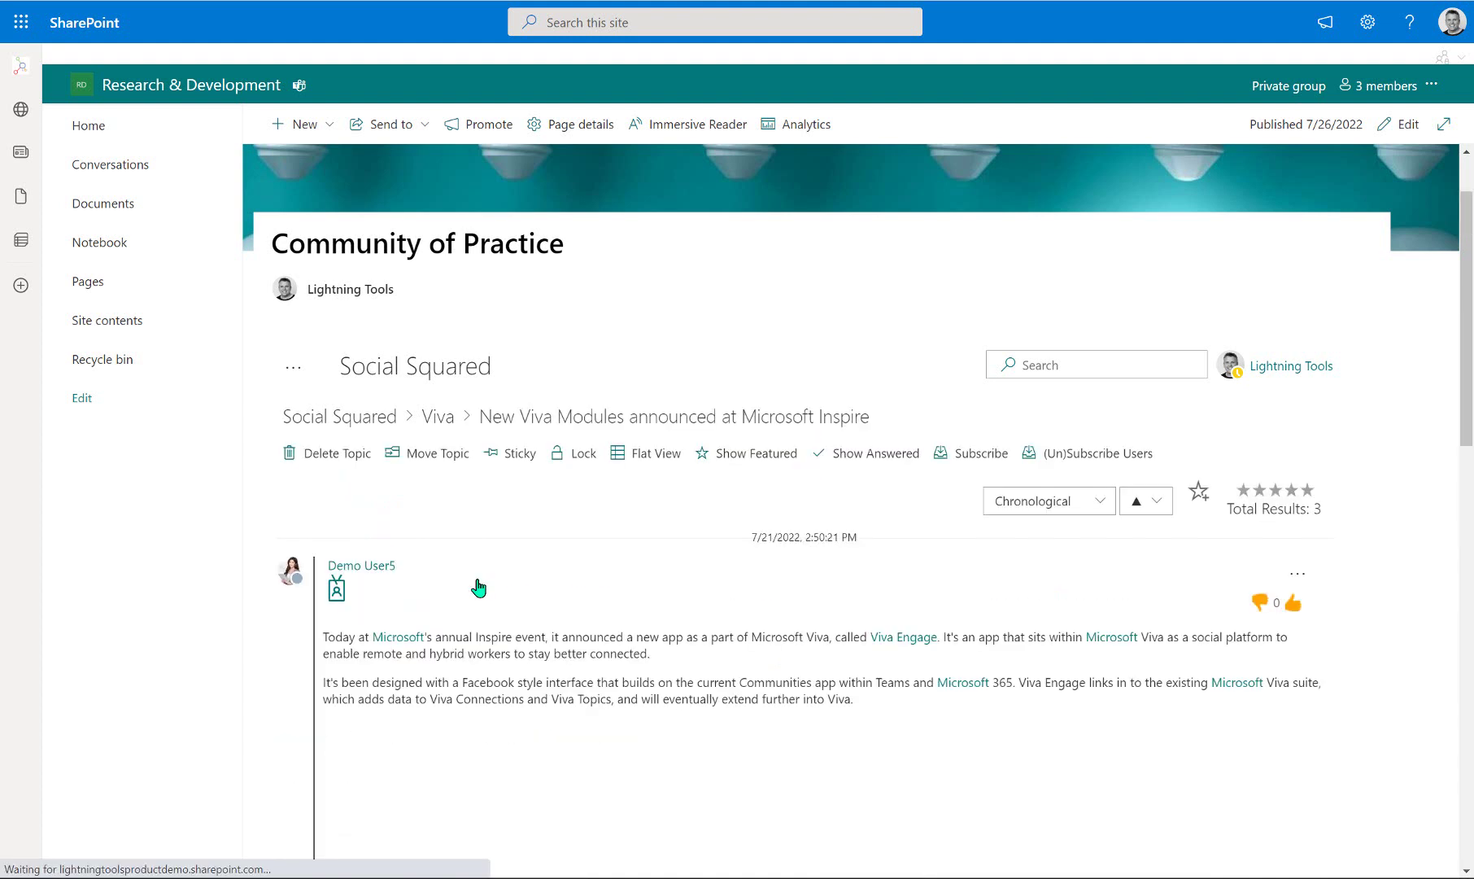
pyautogui.scroll(-4, 948, 589)
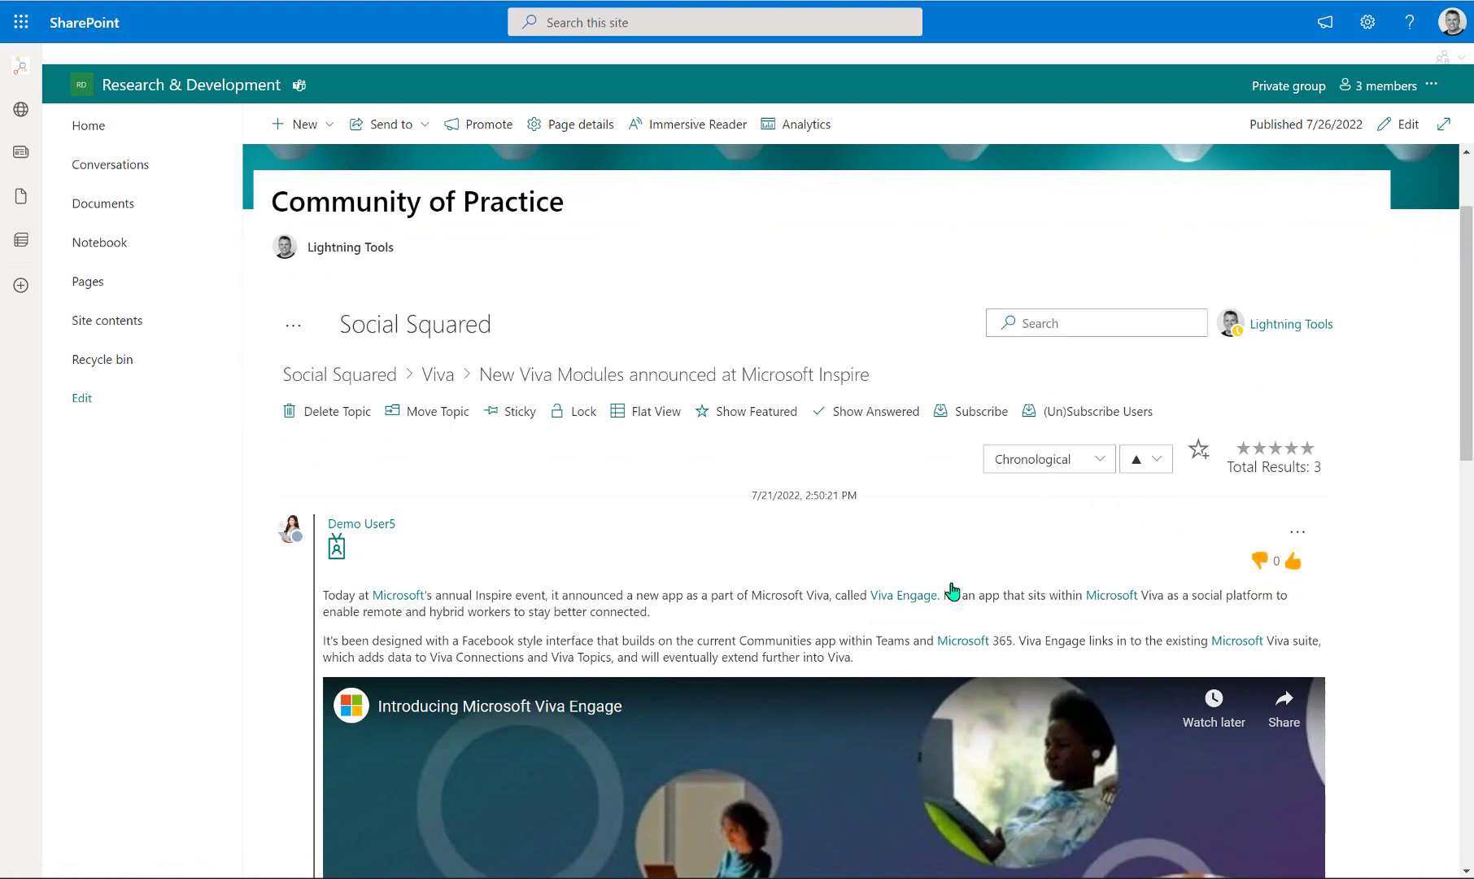
pyautogui.scroll(-6, 952, 590)
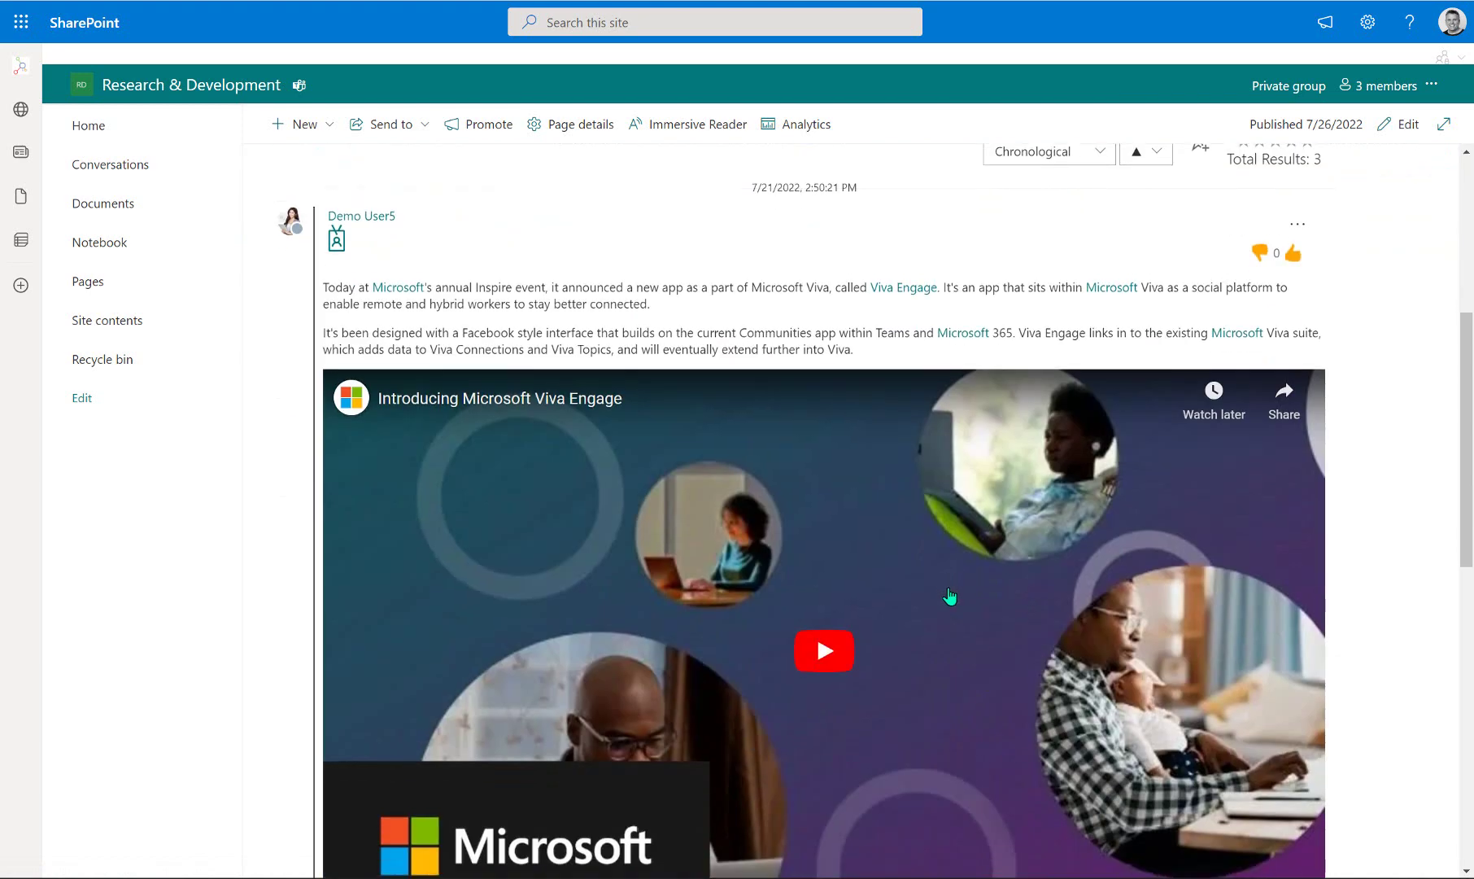
pyautogui.scroll(-3, 943, 578)
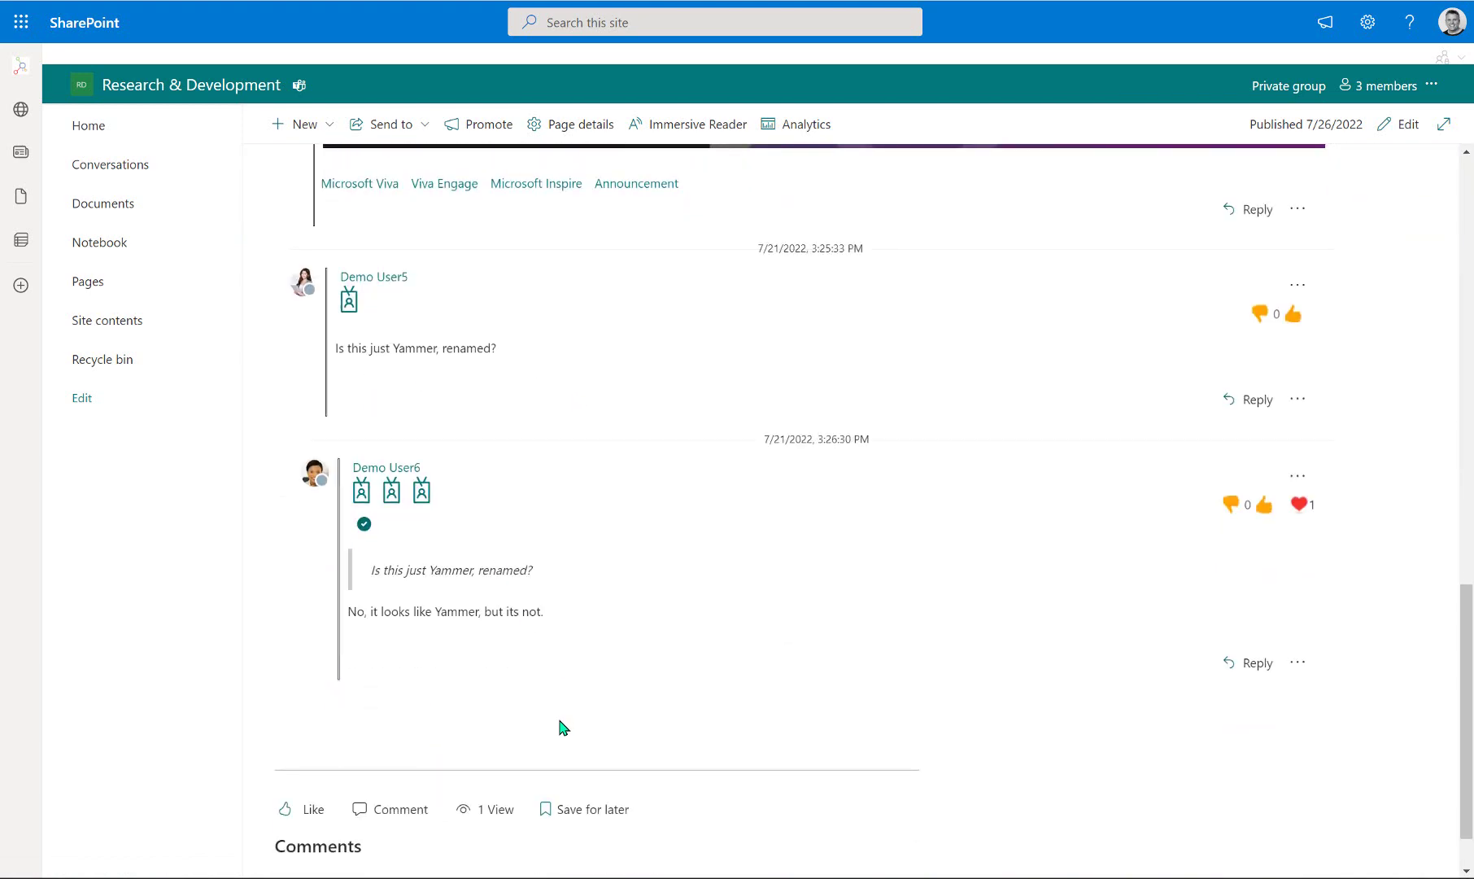
pyautogui.scroll(6, 561, 720)
pyautogui.scroll(8, 562, 703)
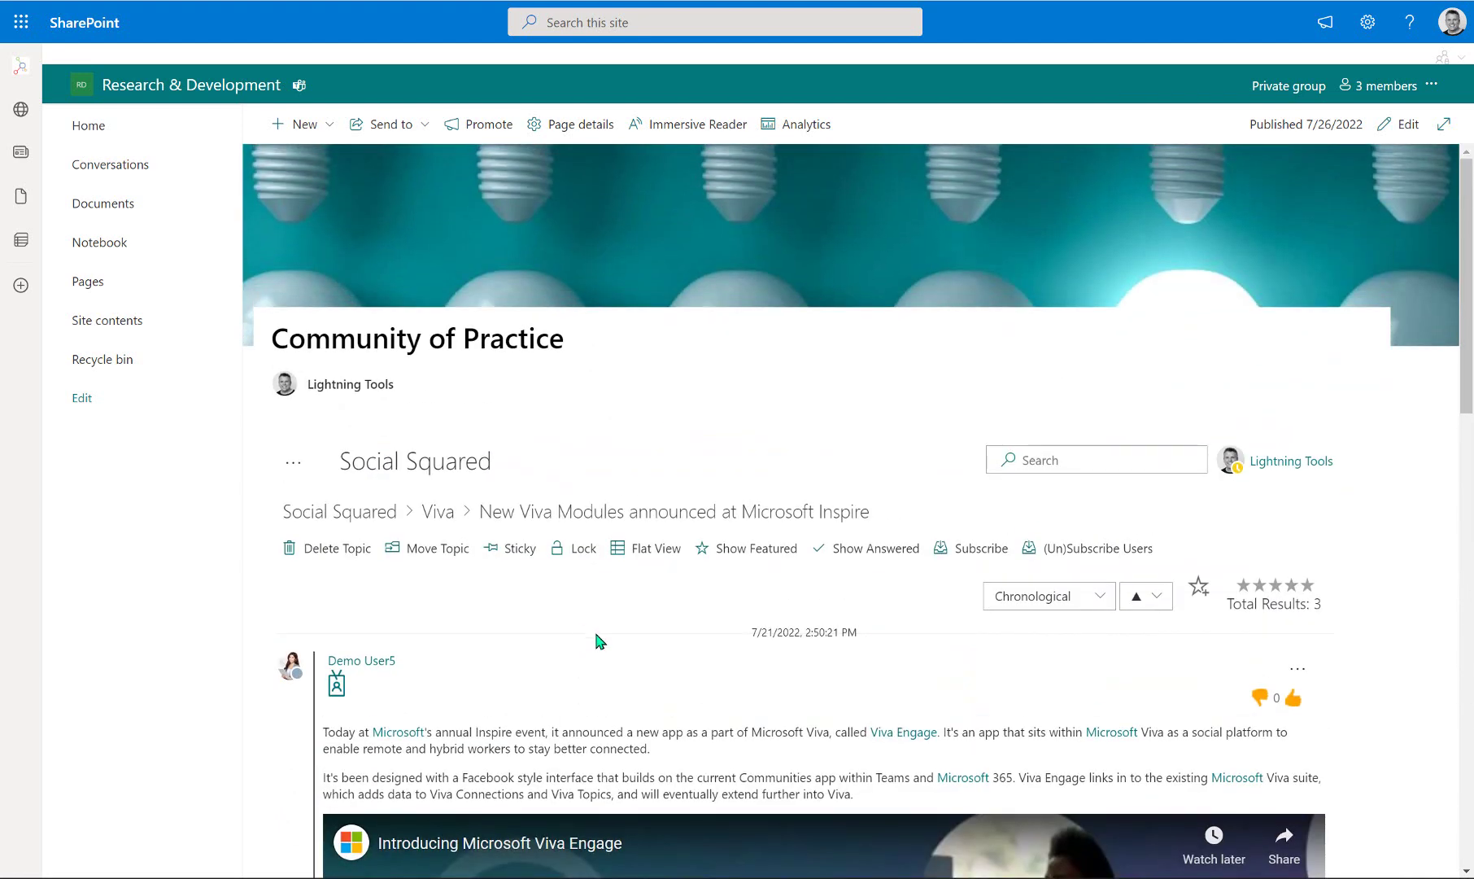
# Post Viva topic 'What is Microsoft Viva?' with message 'I'm hearing about Viva..... What is it? How can it be used?'.
pyautogui.click(439, 513)
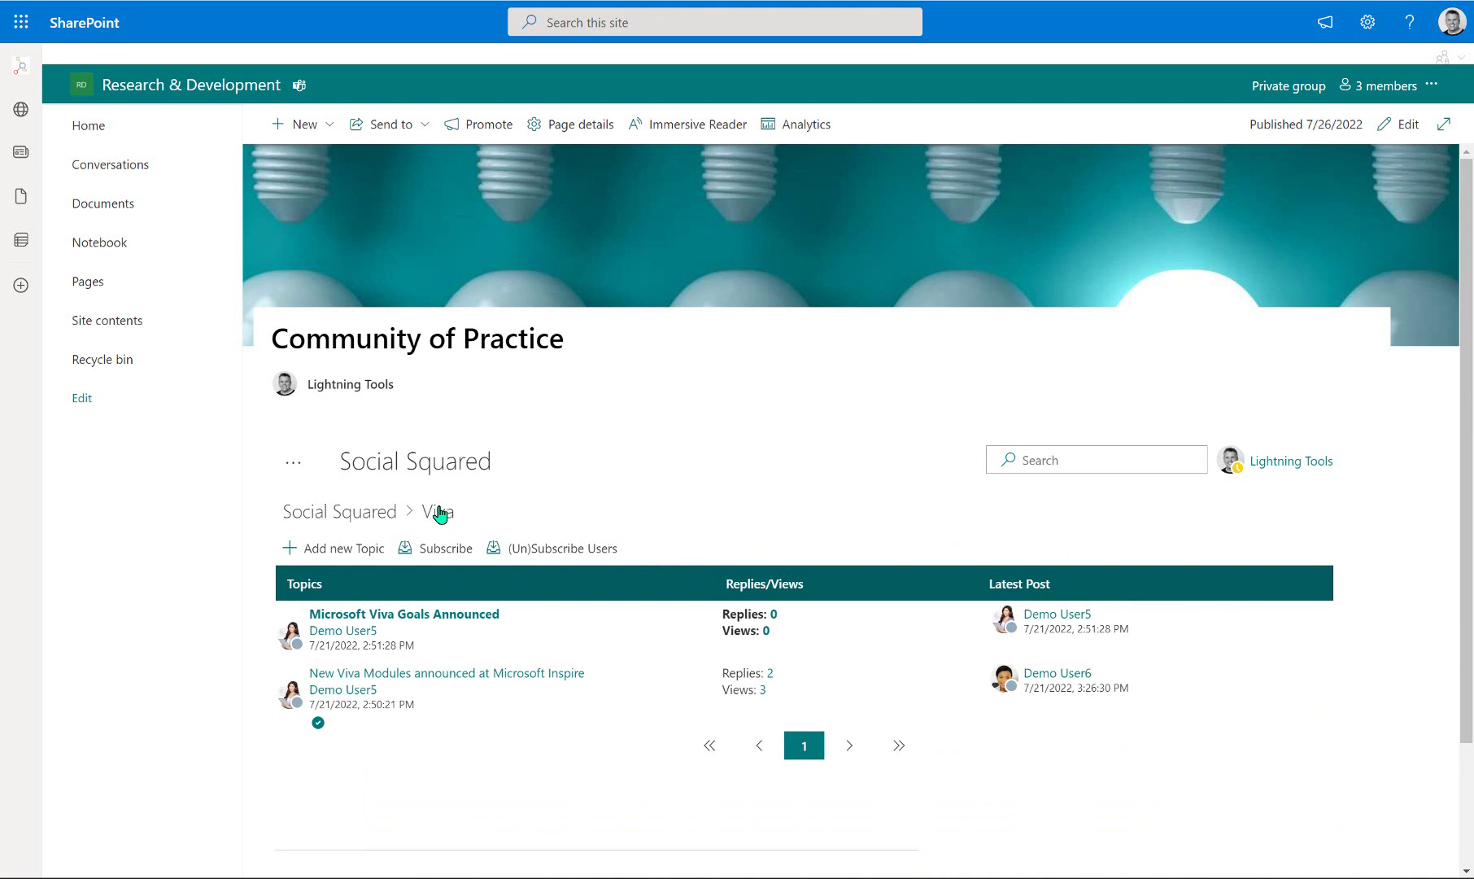
pyautogui.click(340, 557)
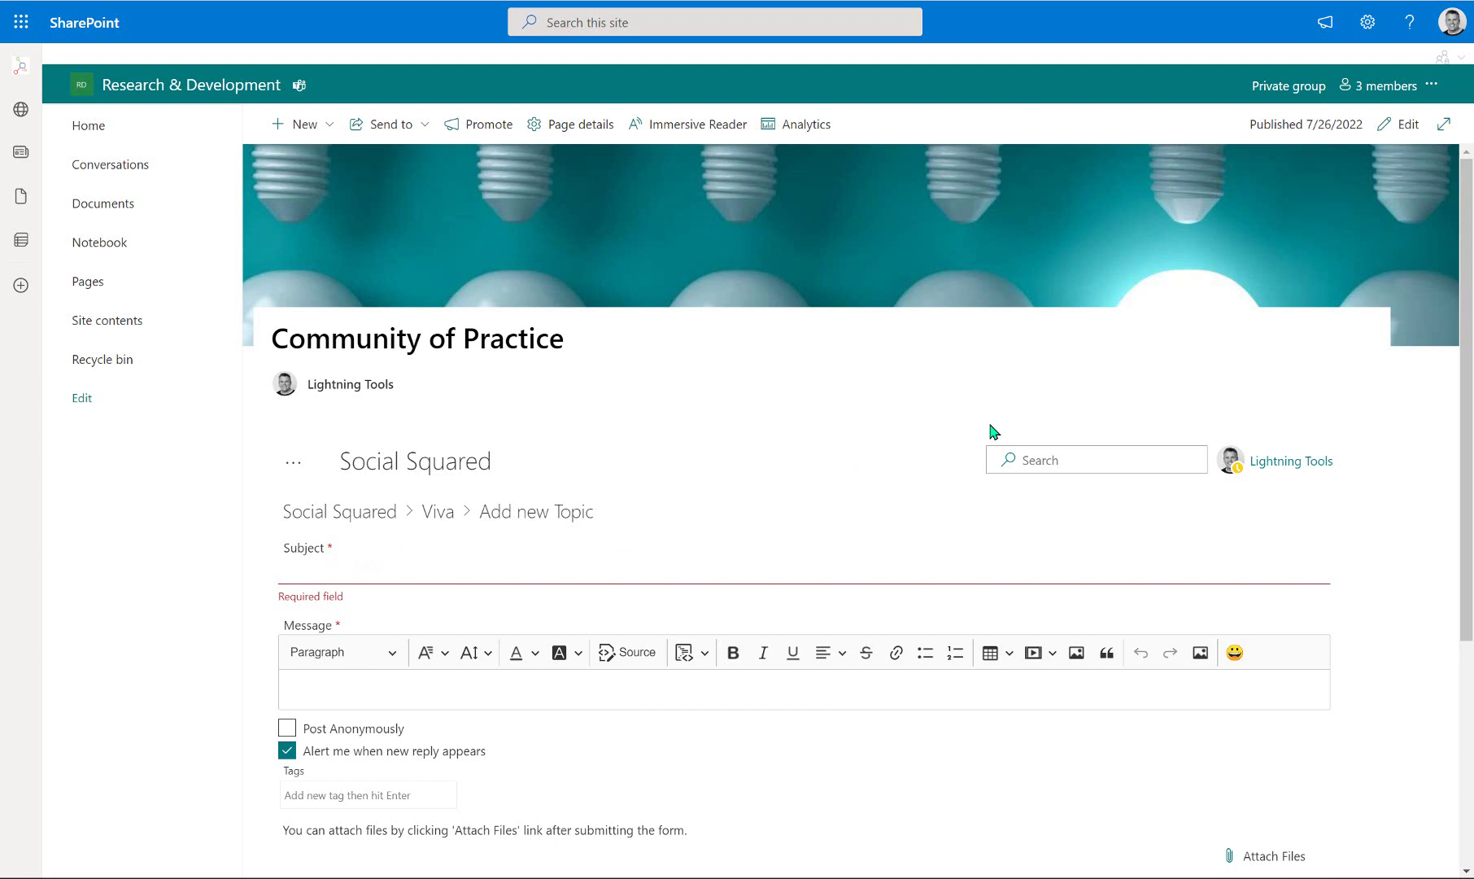
pyautogui.write('What')
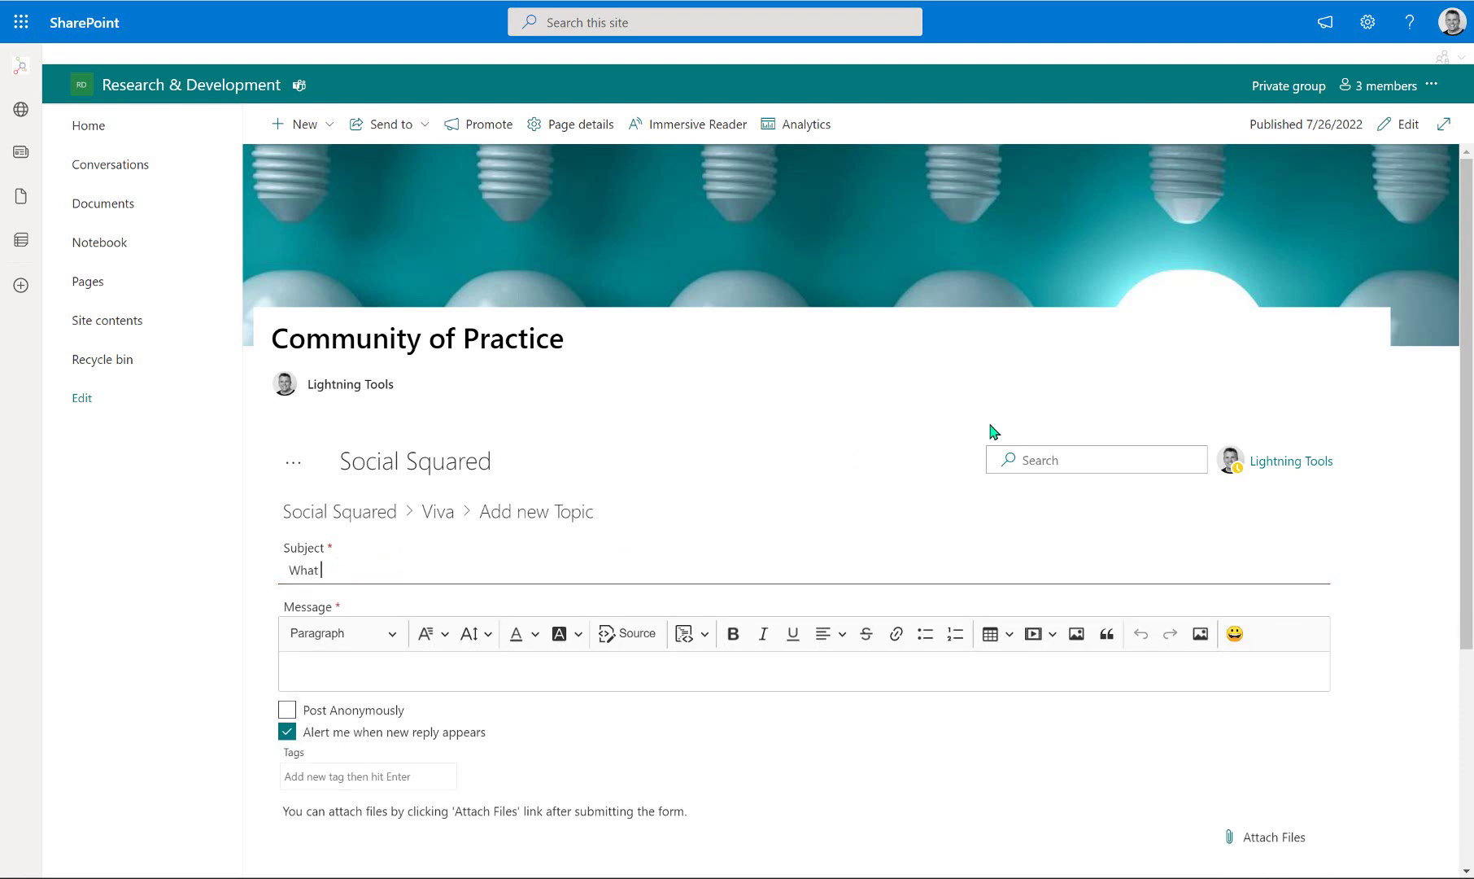
pyautogui.write('is Microsoft Viva?')
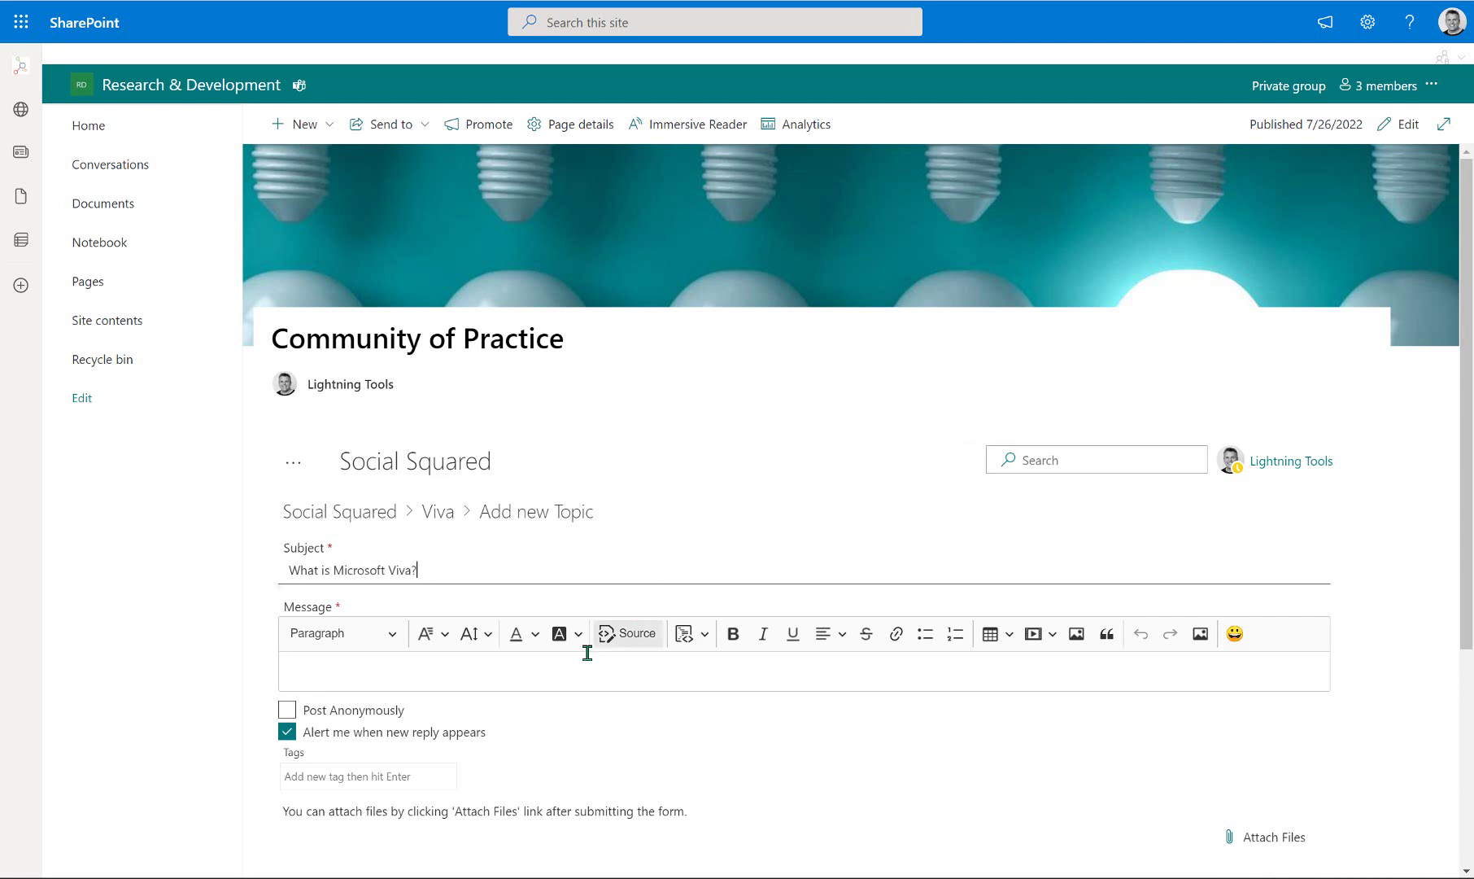
pyautogui.press('Tab')
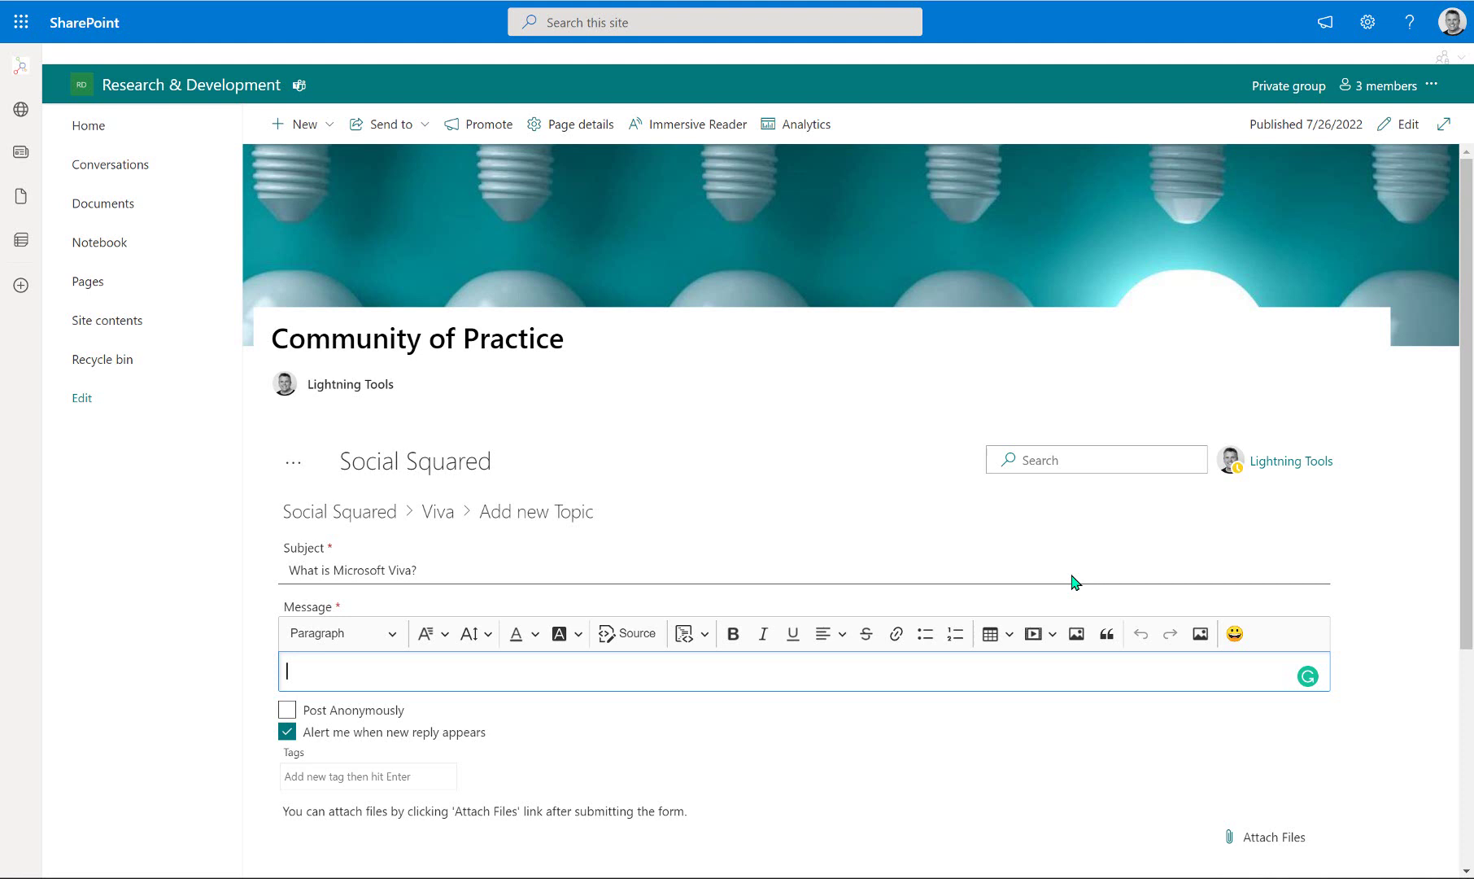
pyautogui.write("I'm hearing about Viva..")
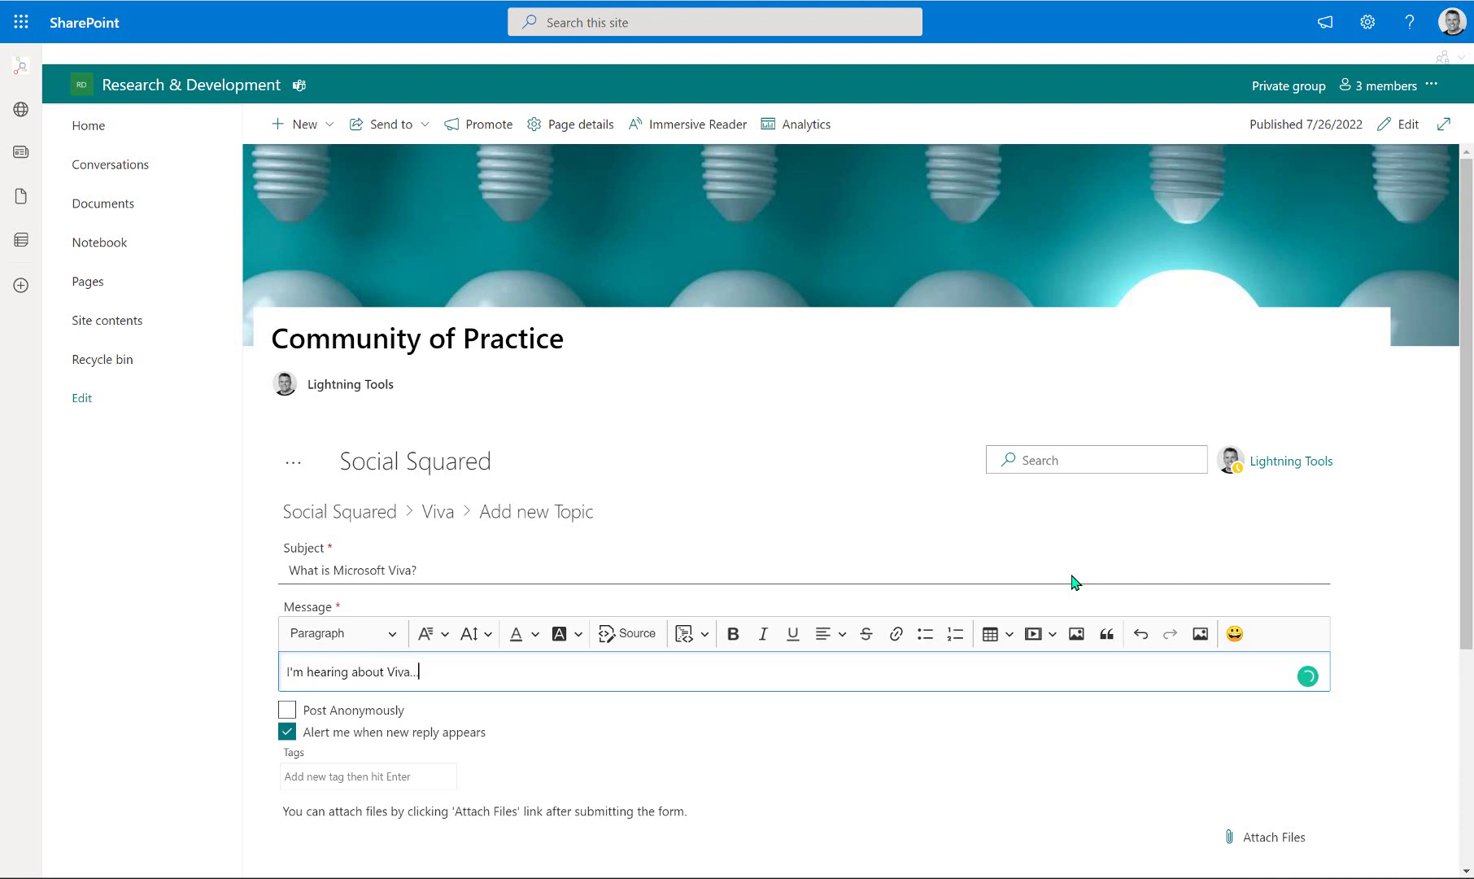
pyautogui.write('... What is it? How can it be ')
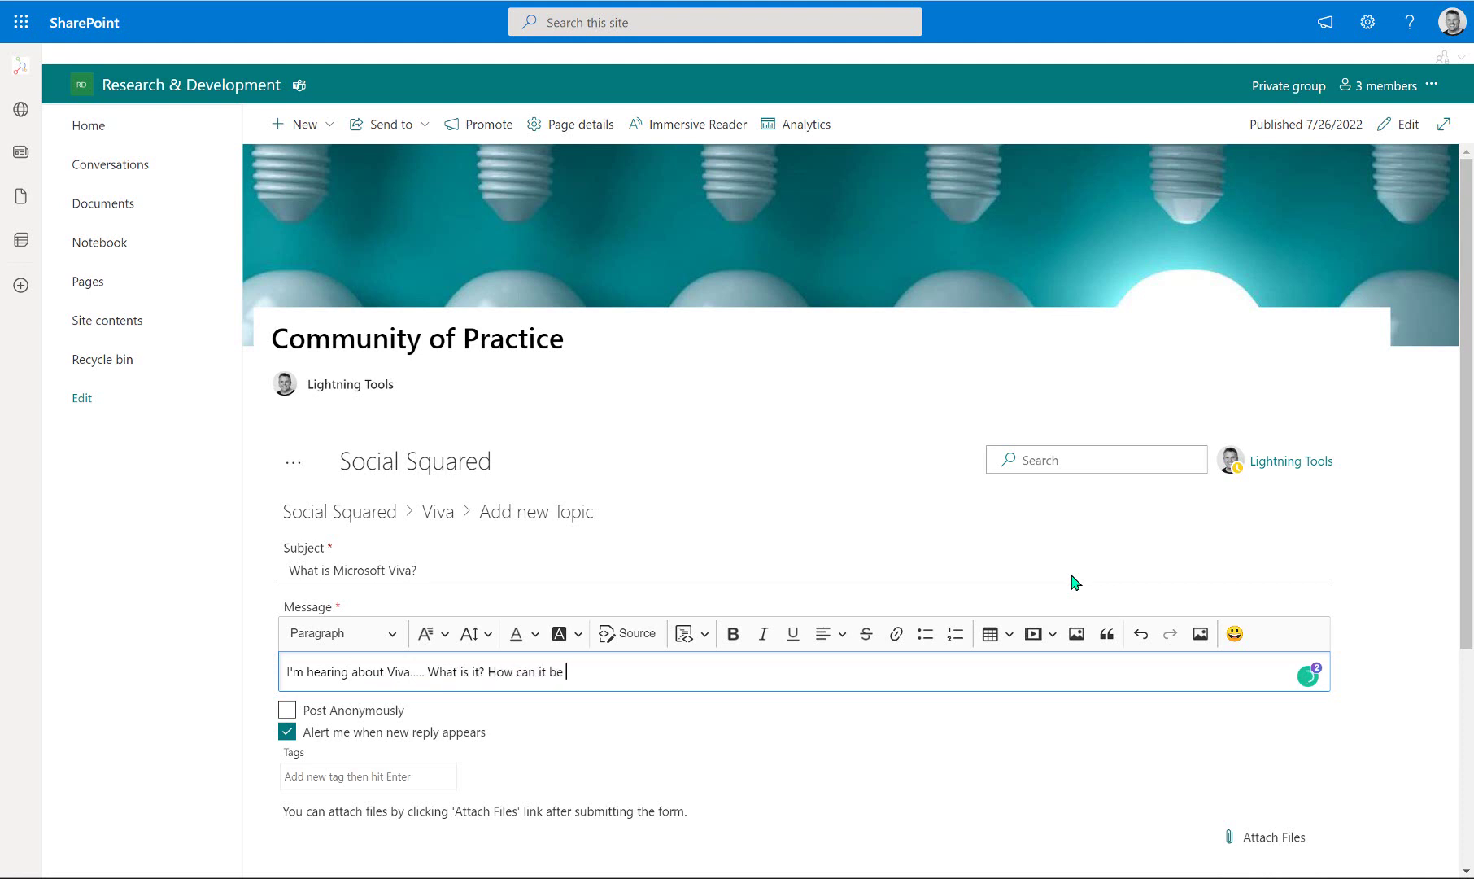
pyautogui.write('used?')
pyautogui.scroll(-1, 1378, 604)
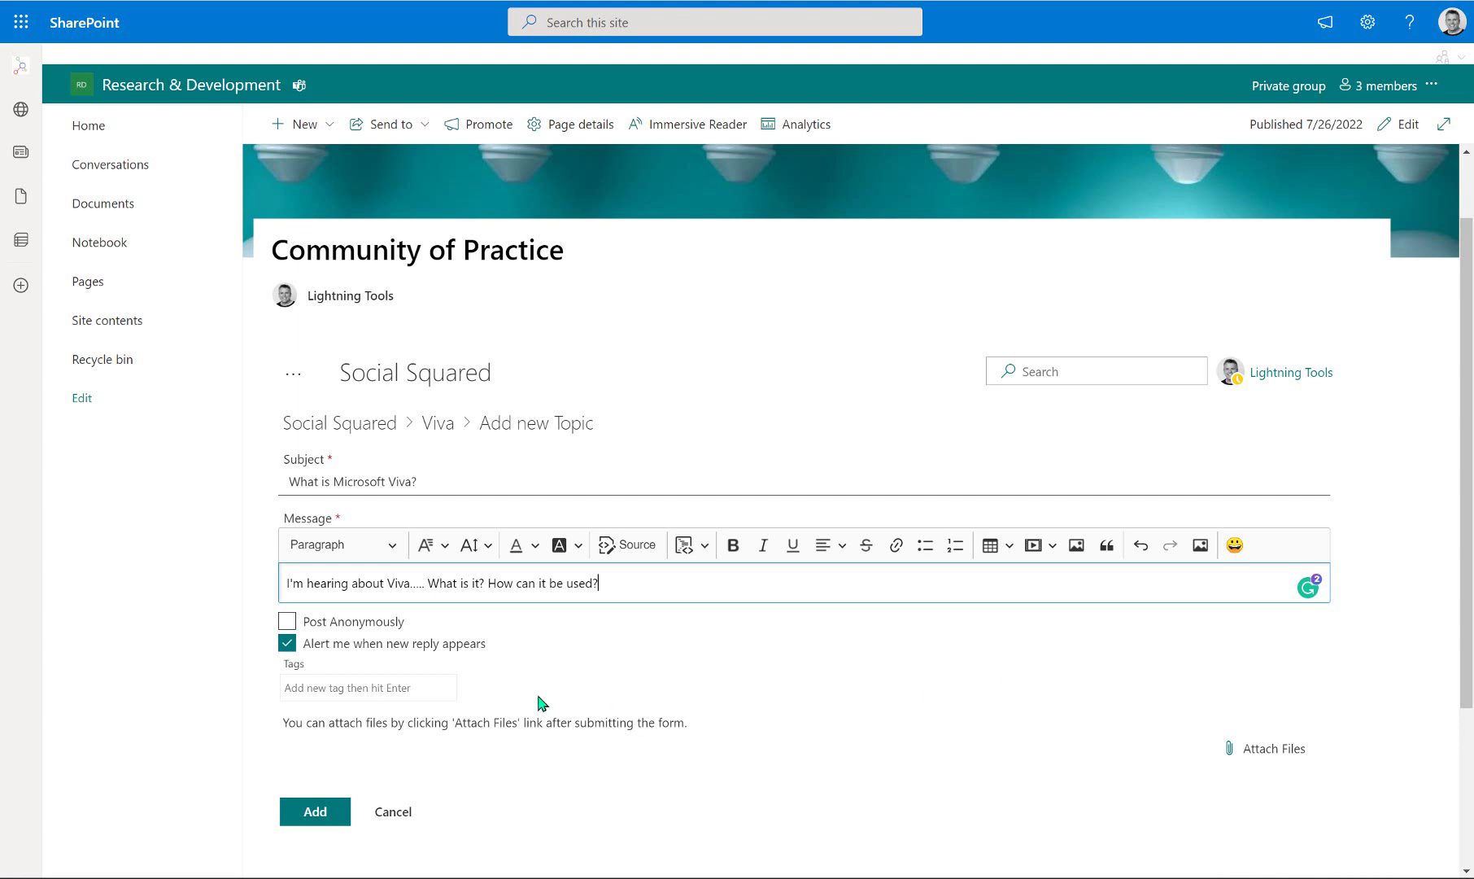
pyautogui.click(335, 812)
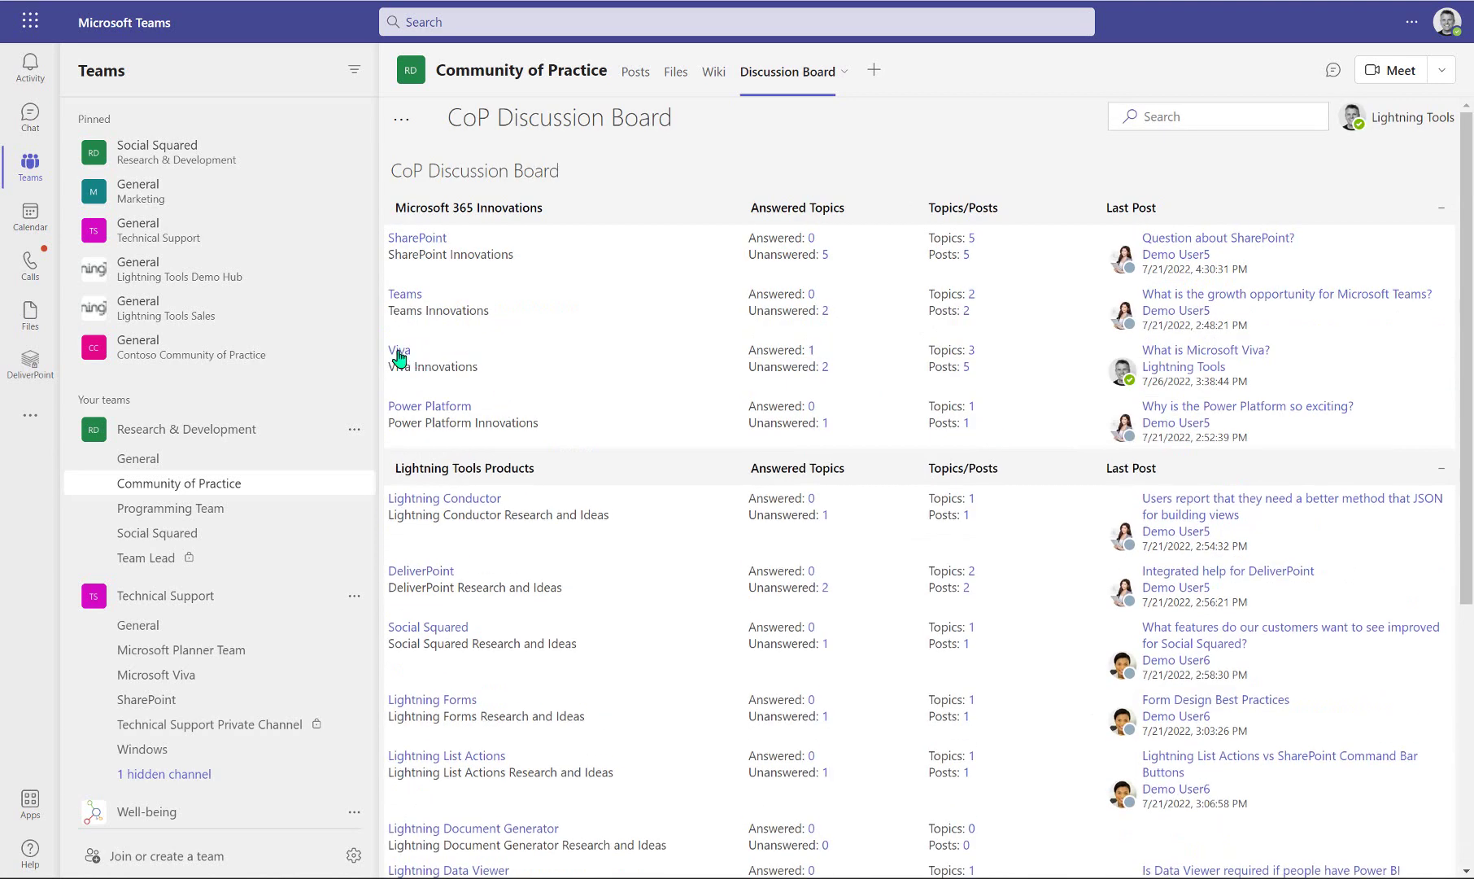
# Open the Viva forum's 'What is Microsoft Viva?' topic and start a reply to it.
pyautogui.click(398, 352)
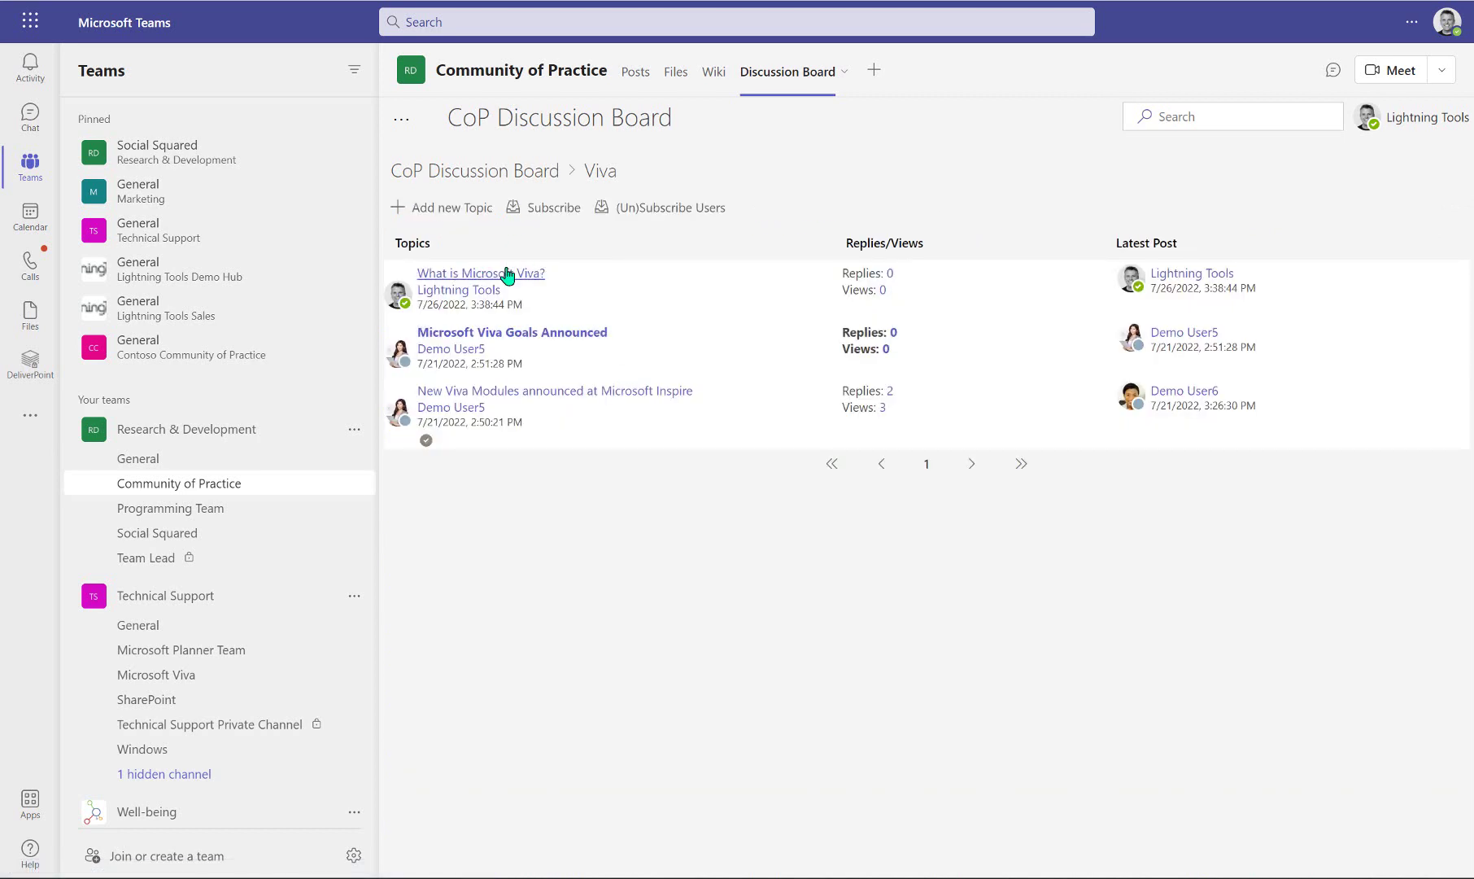
pyautogui.click(507, 275)
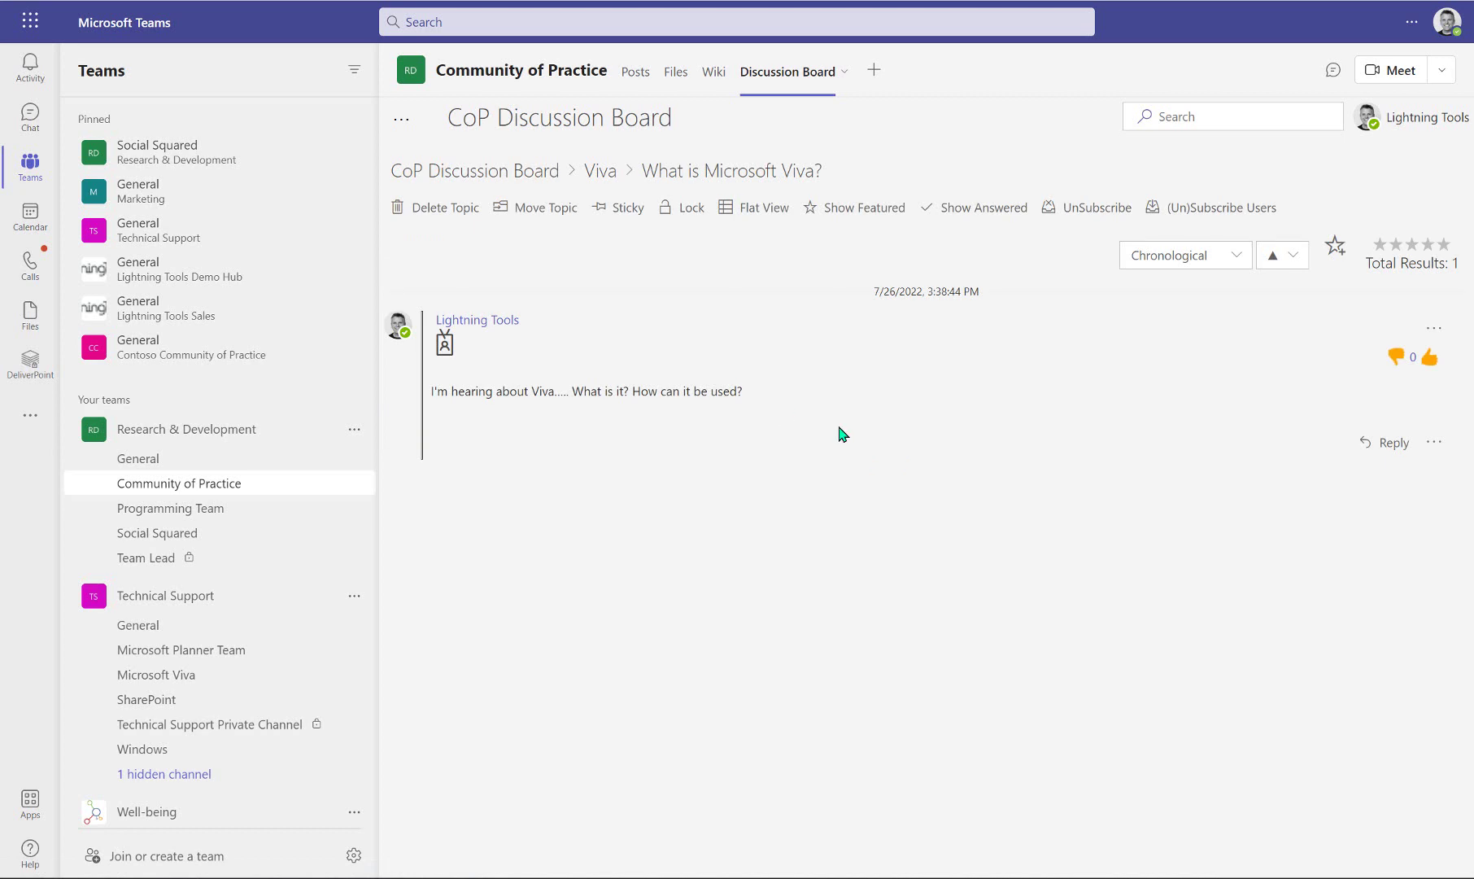
pyautogui.click(1375, 439)
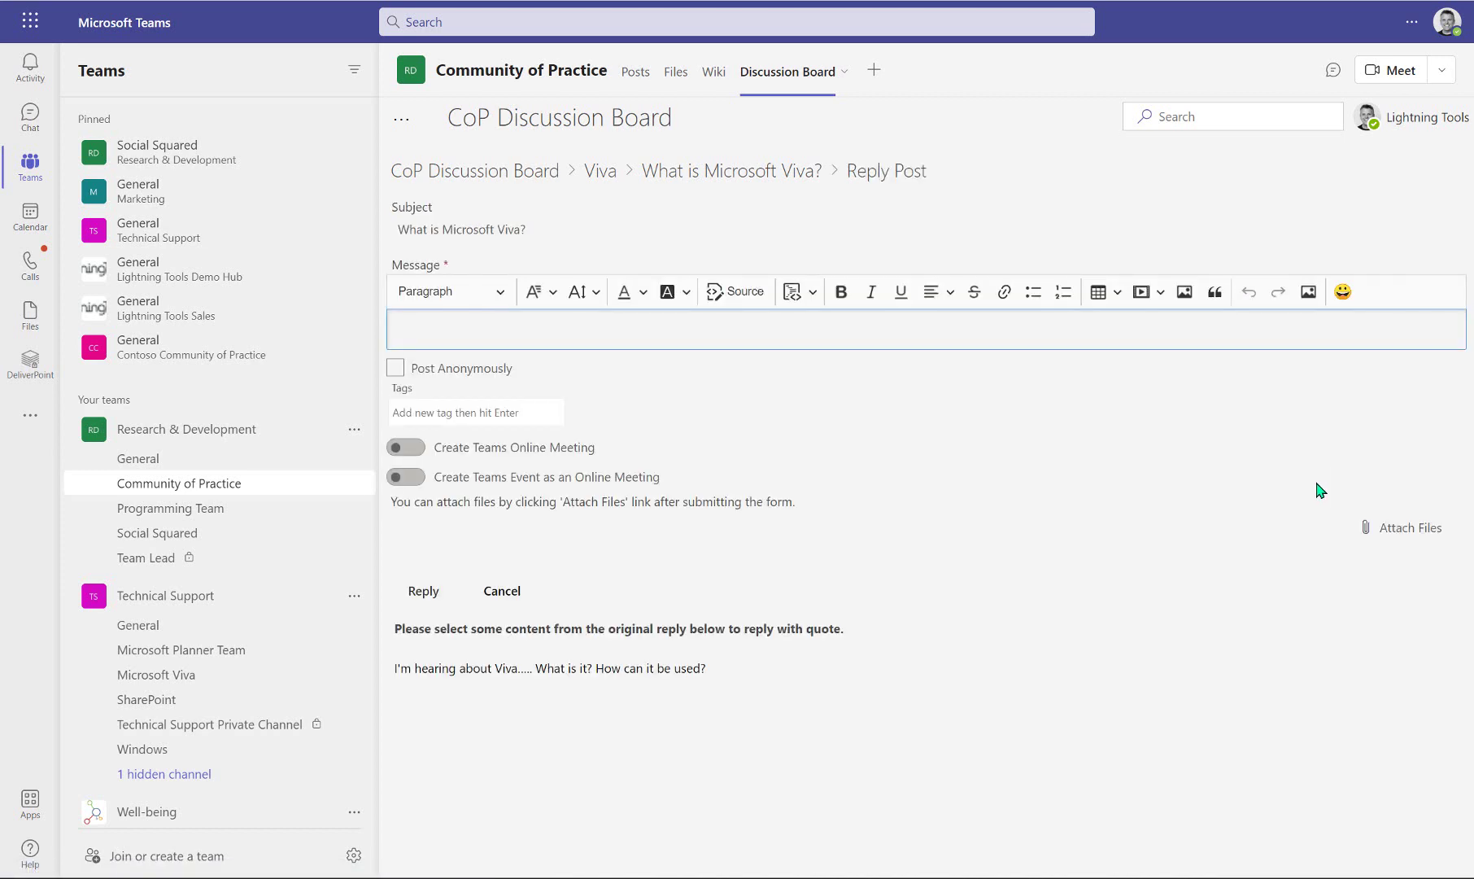
# Post reply 'Viva is a fantastic new tool from Microsoft.... Read more here.' tagged Microsoft-Viva, Viva, Collaboration-Tool, Microsoft.
pyautogui.write('Viva is a fantastic ')
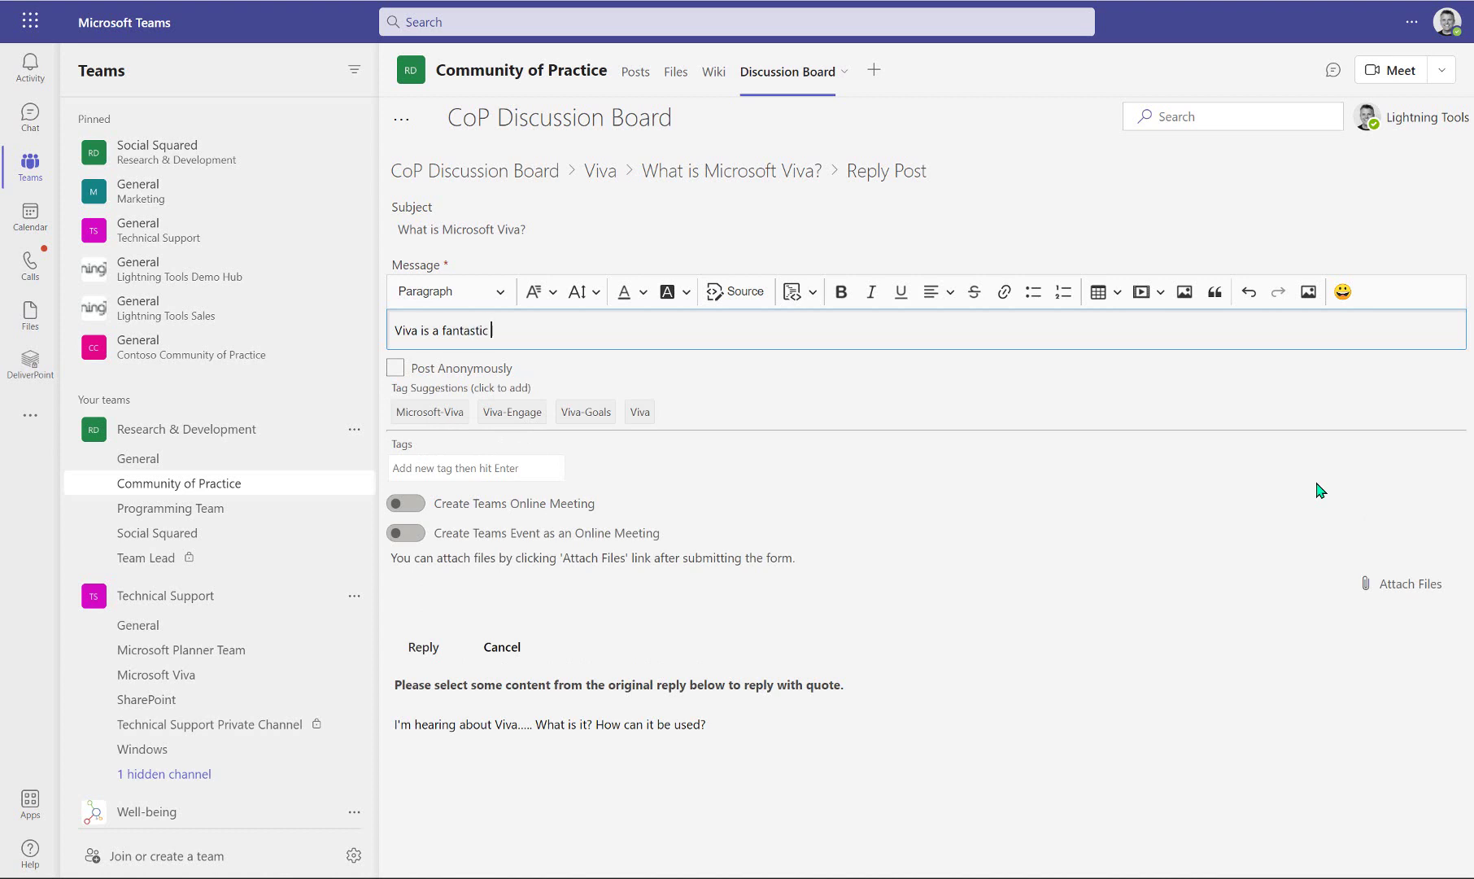
pyautogui.write('new tool from Microsoft.... Rea')
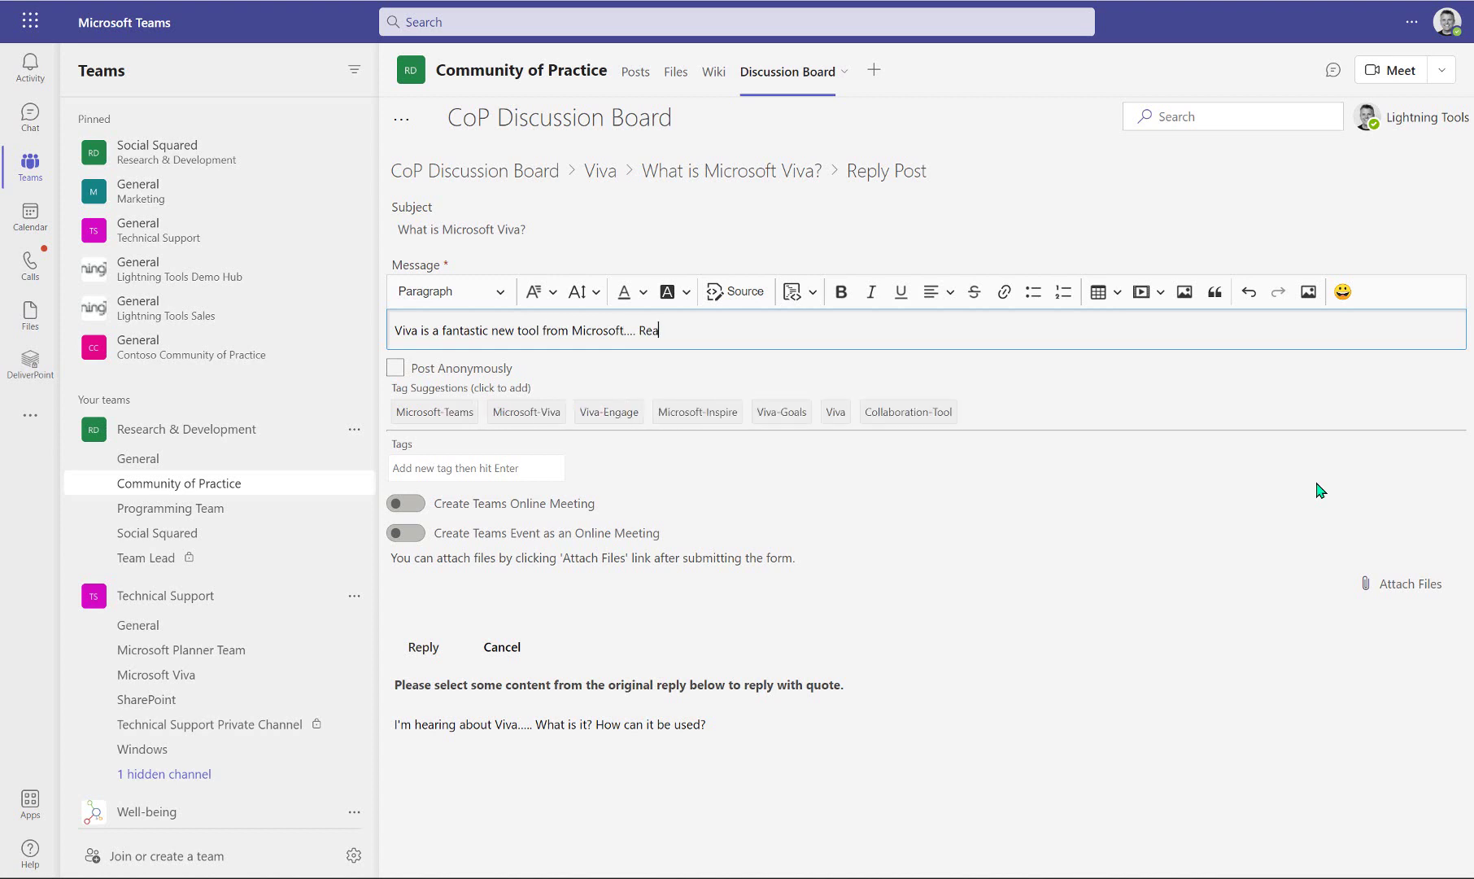
pyautogui.write('d more here.')
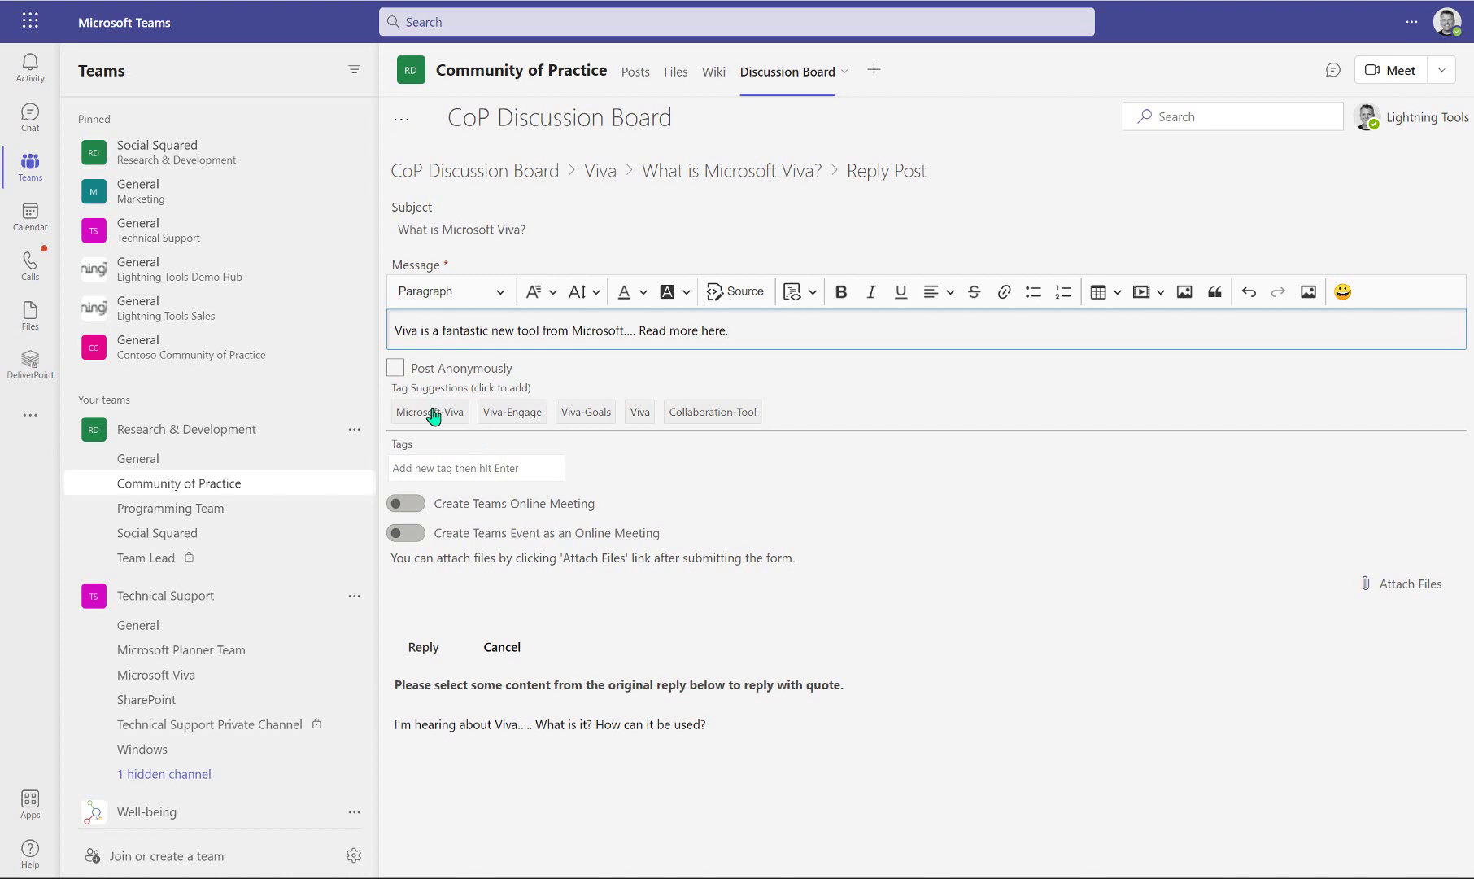
pyautogui.click(434, 413)
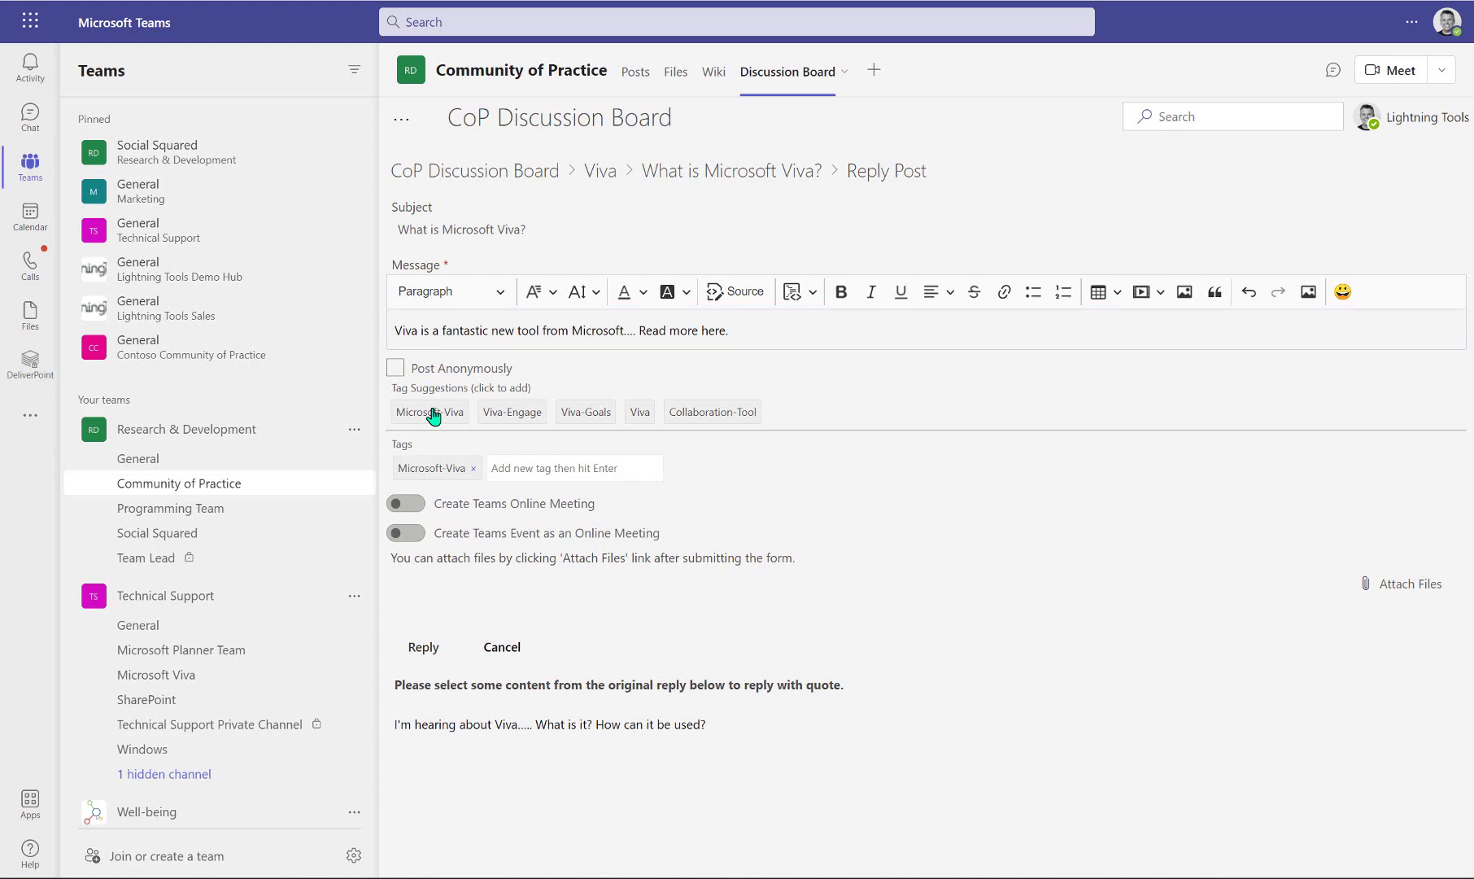
pyautogui.click(638, 413)
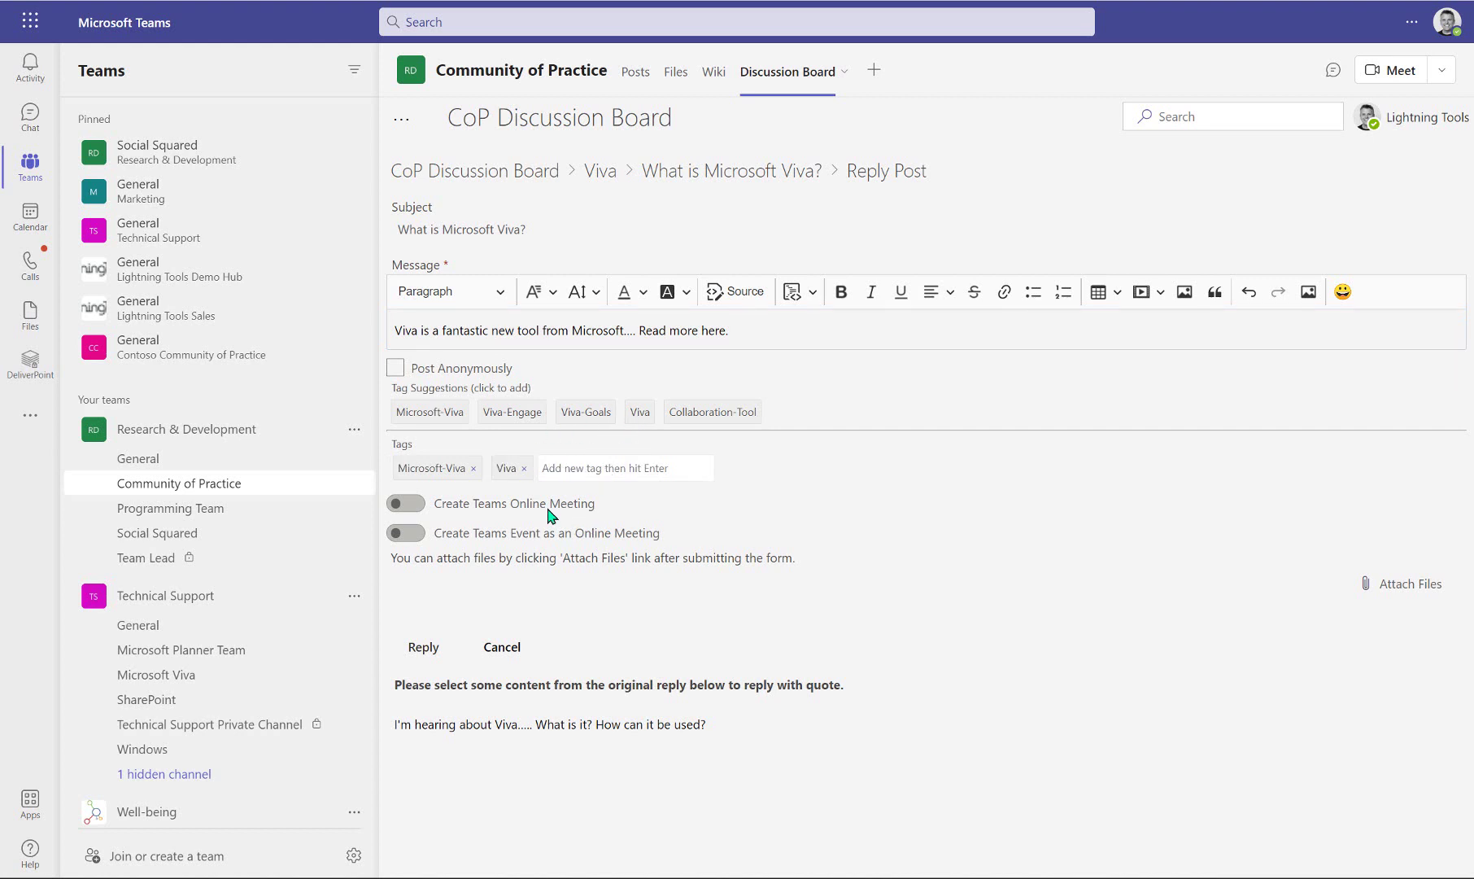
pyautogui.click(698, 415)
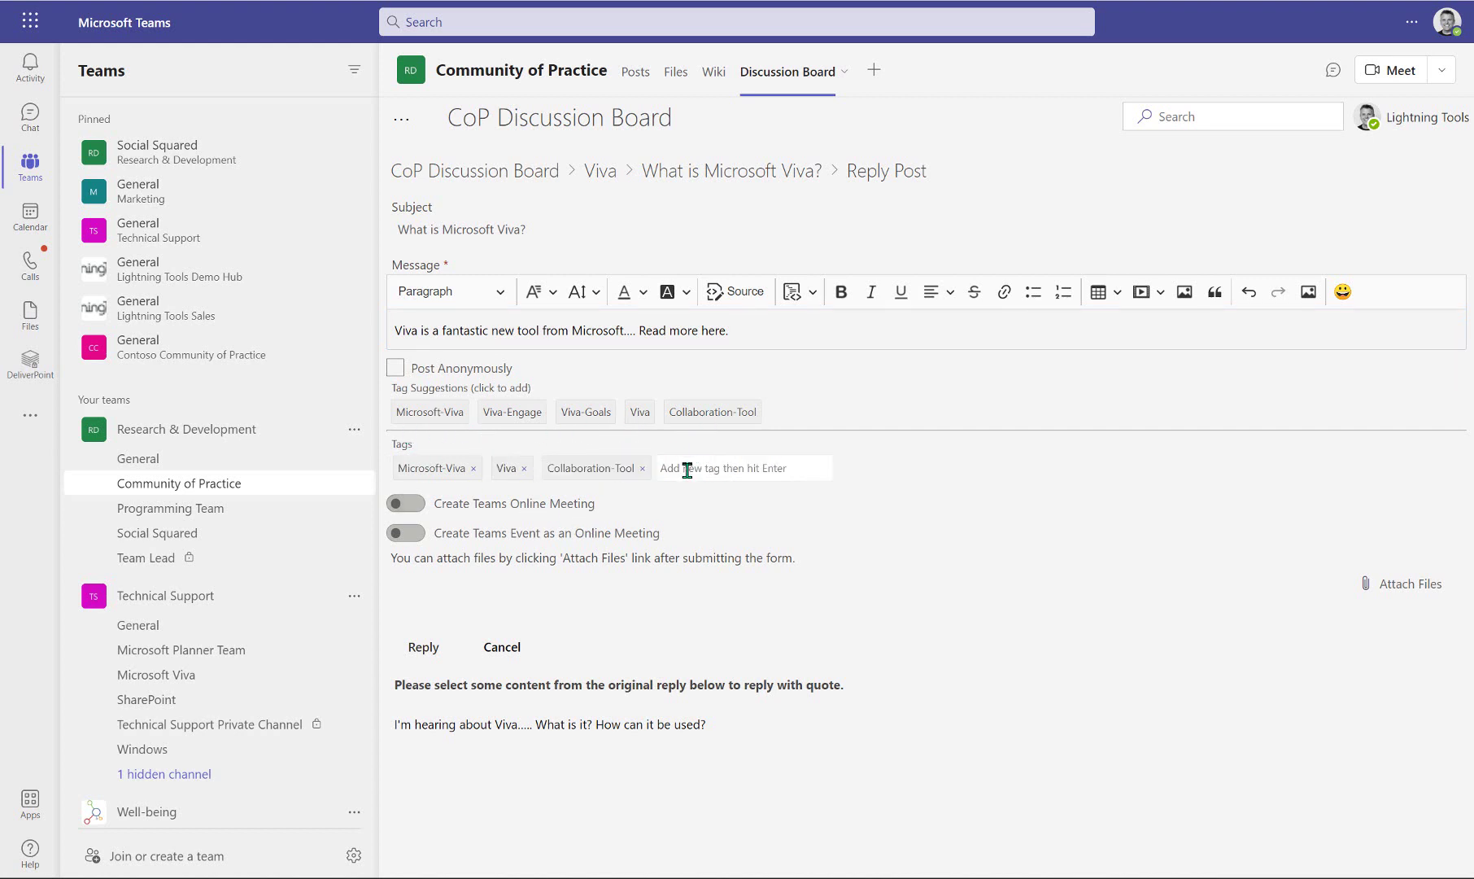
pyautogui.click(704, 469)
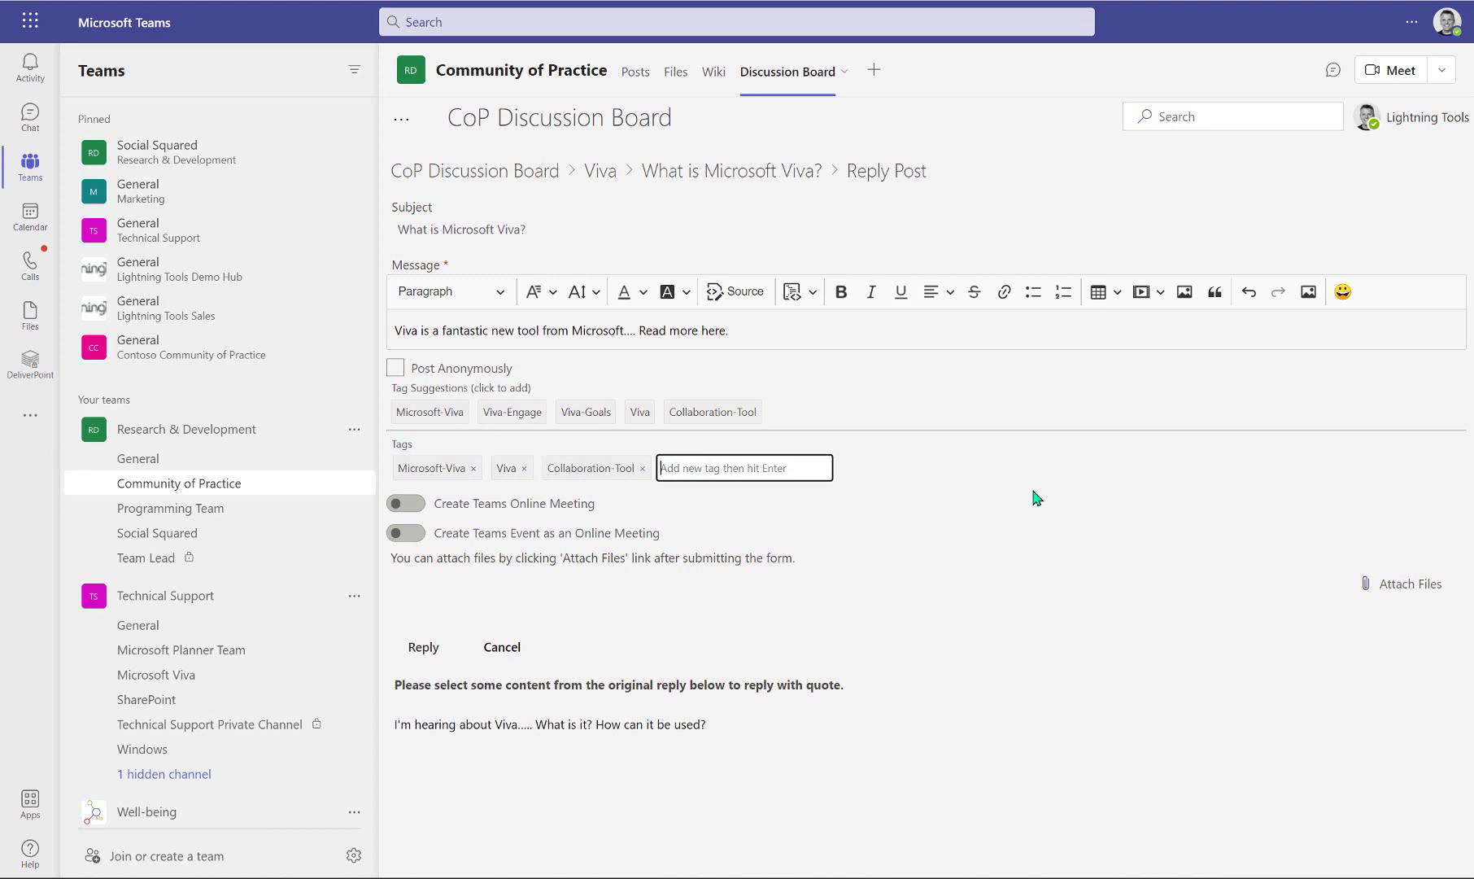
pyautogui.write('Microsoft')
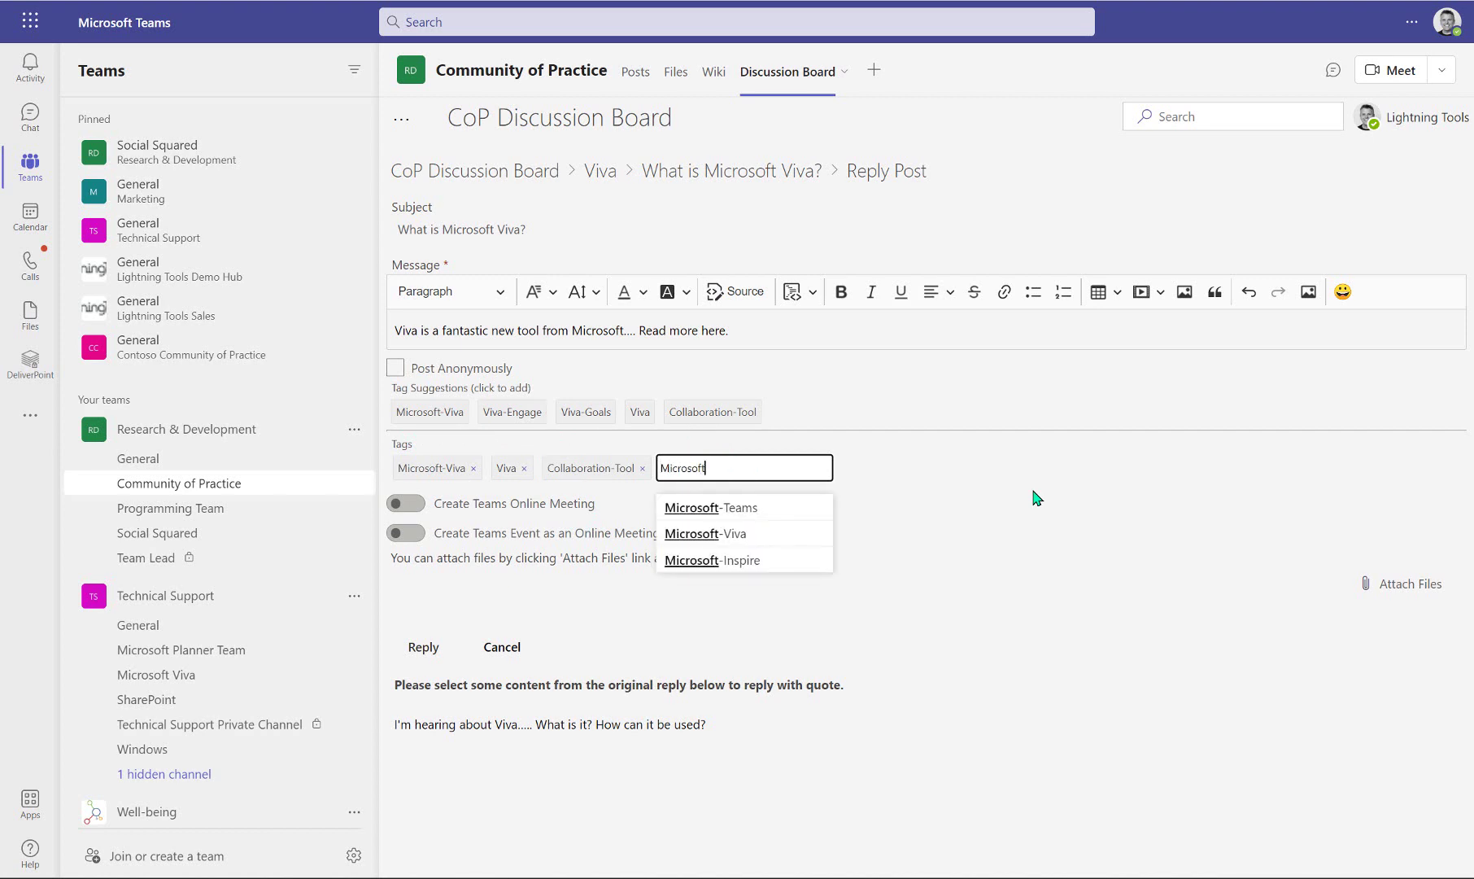
pyautogui.press('Return')
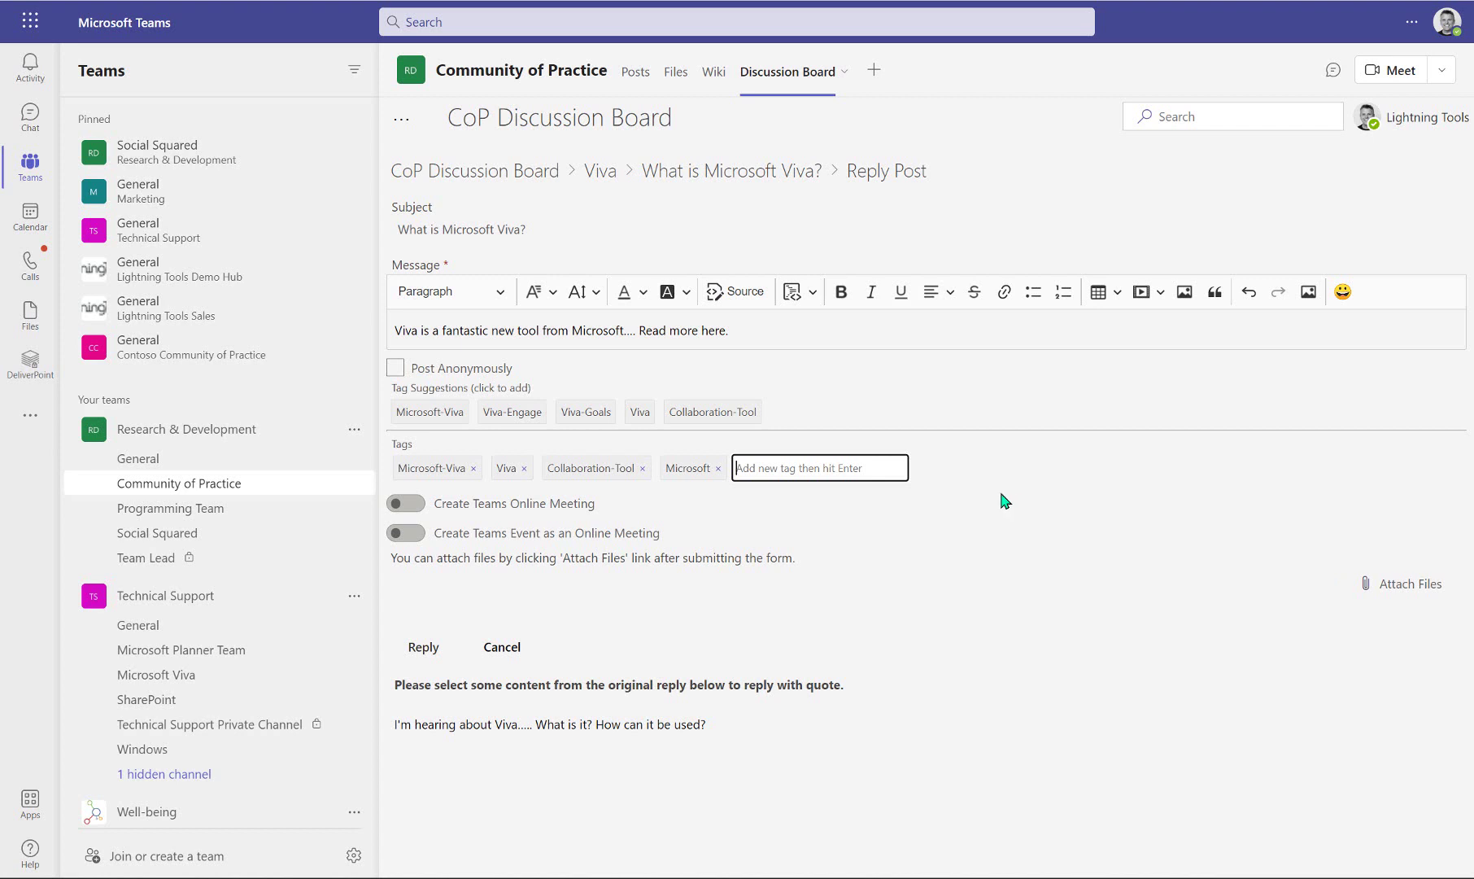
pyautogui.click(423, 647)
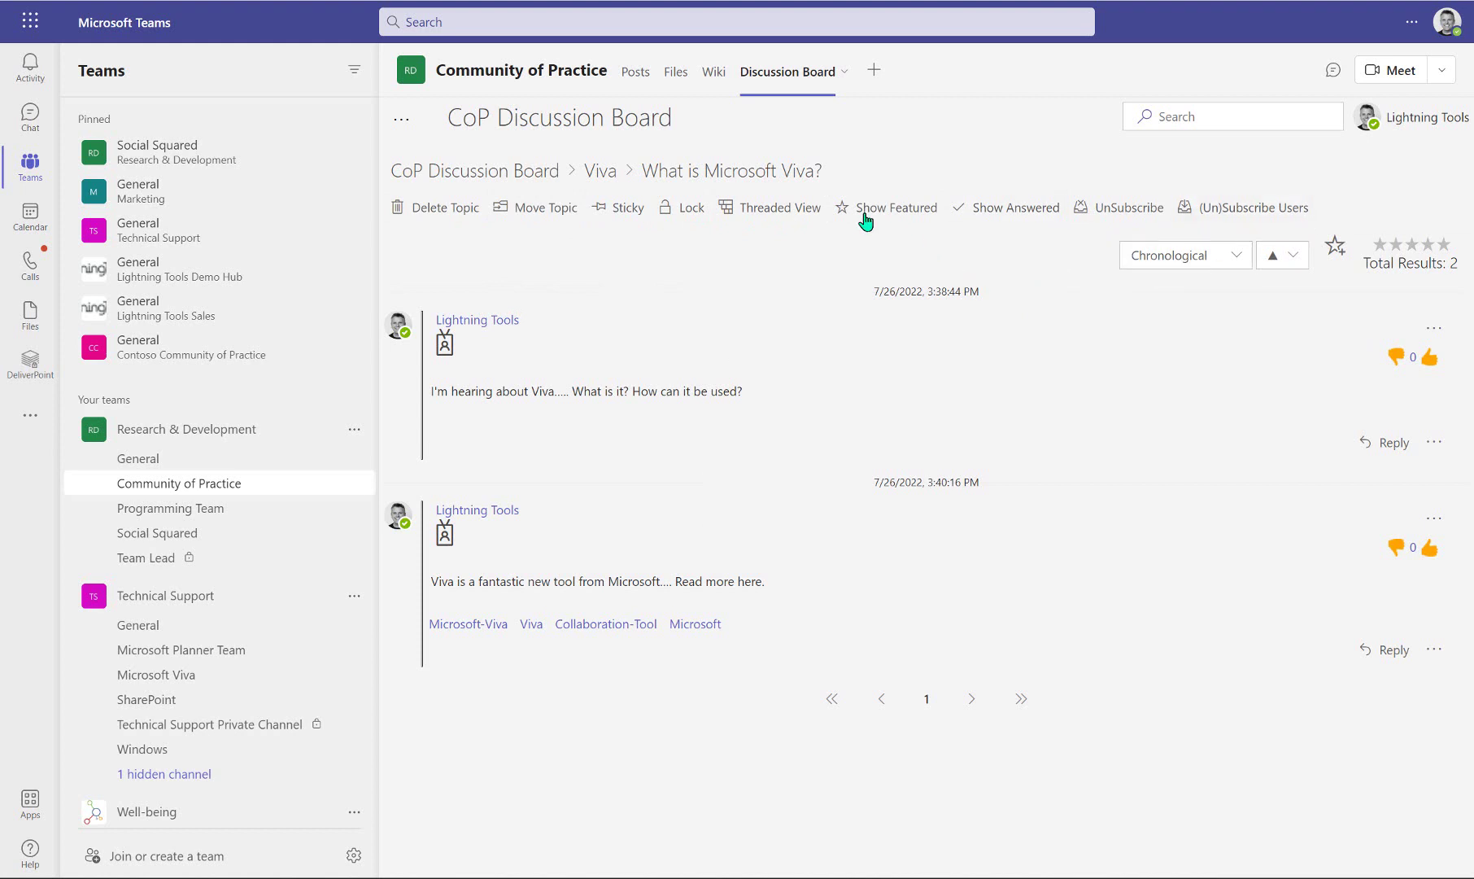
# In Threaded View, mark the Viva reply as the answer, then return to the CoP Discussion Board.
pyautogui.click(811, 212)
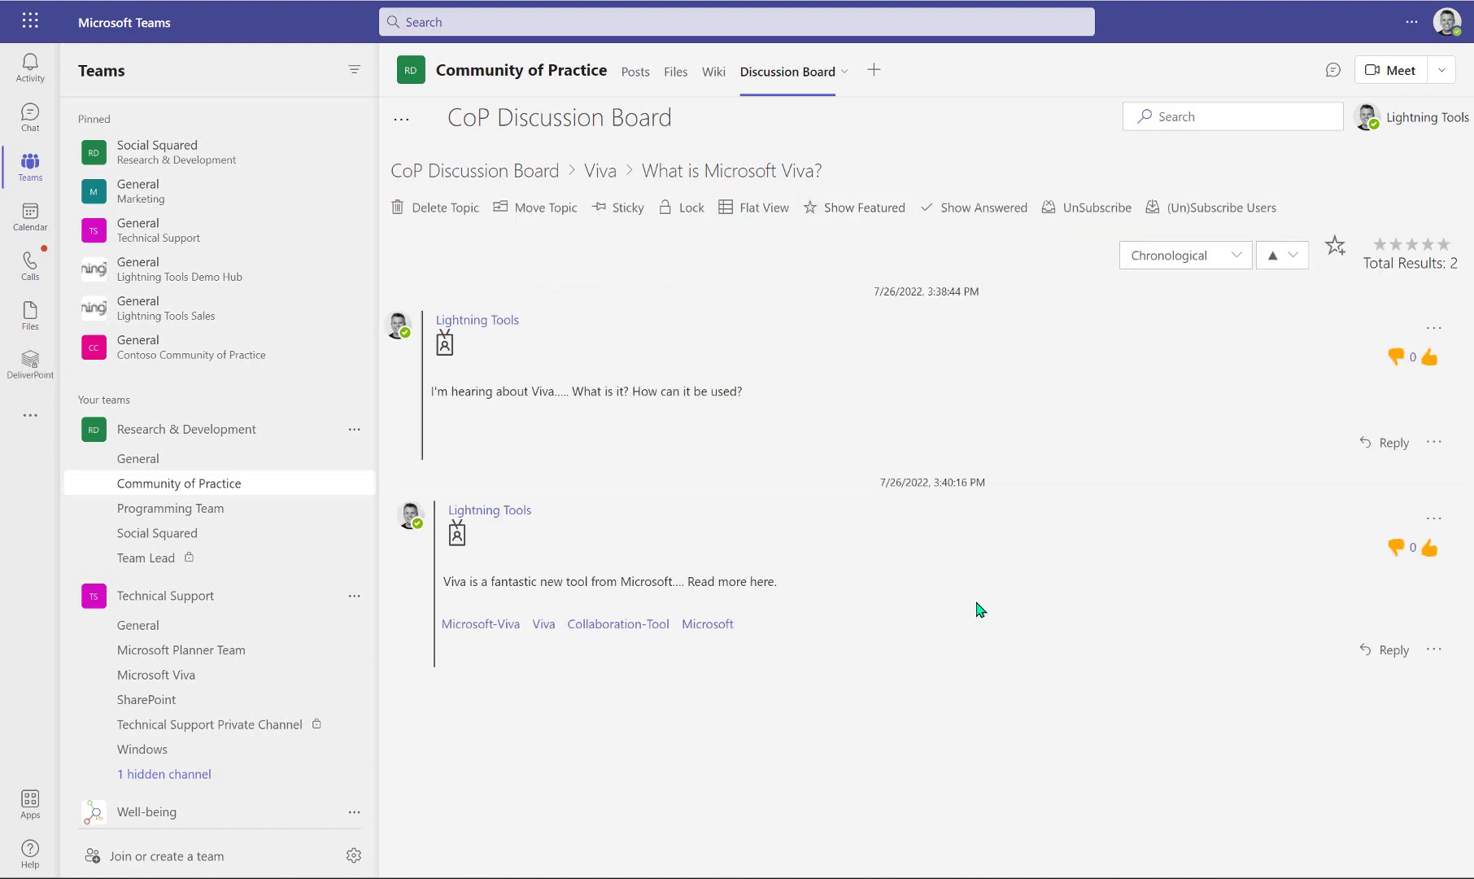
pyautogui.click(1433, 650)
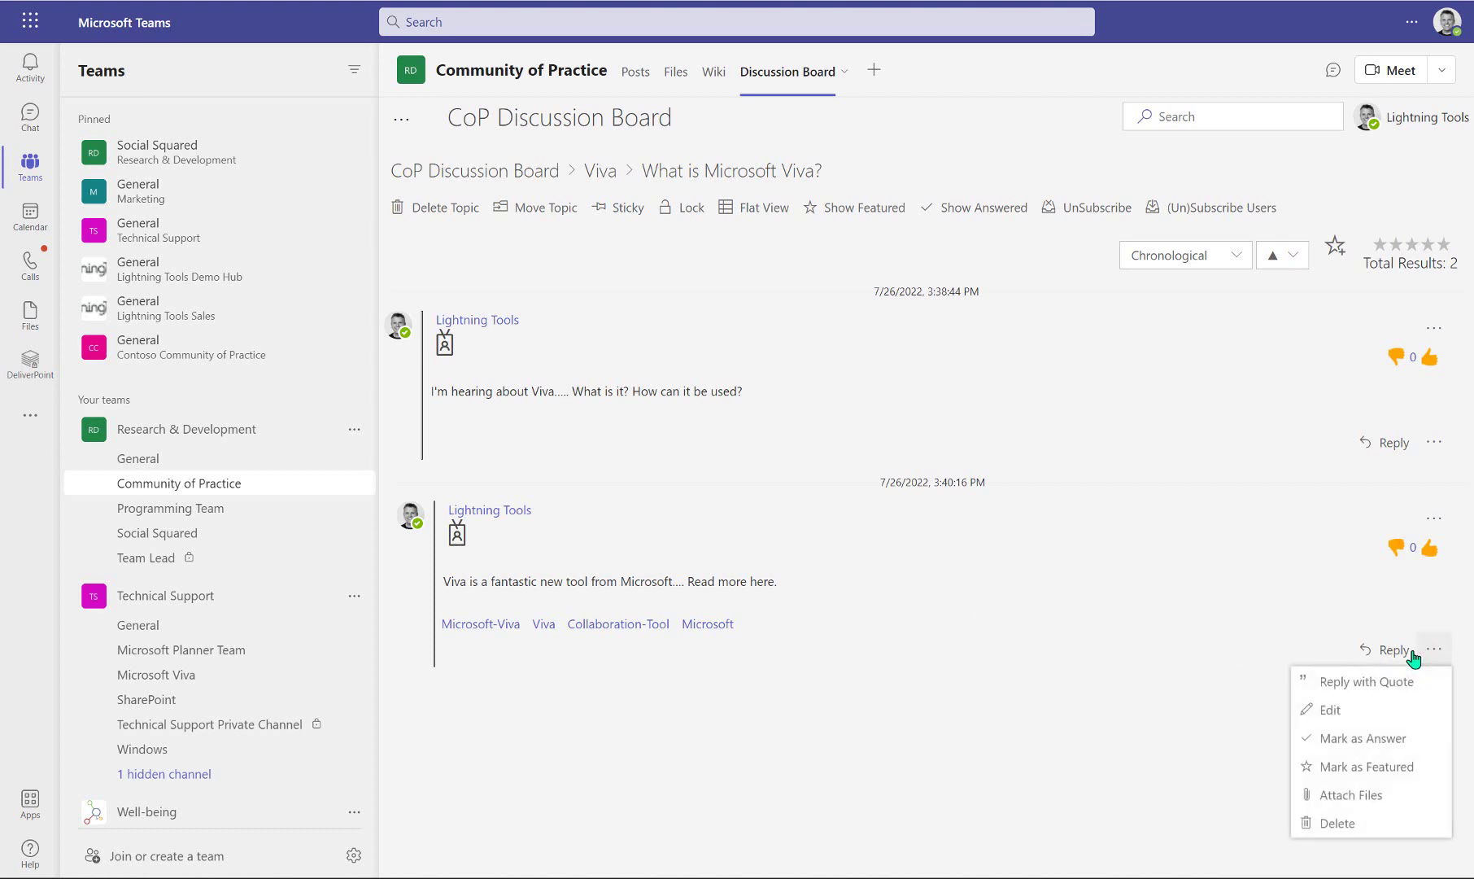
pyautogui.click(1395, 738)
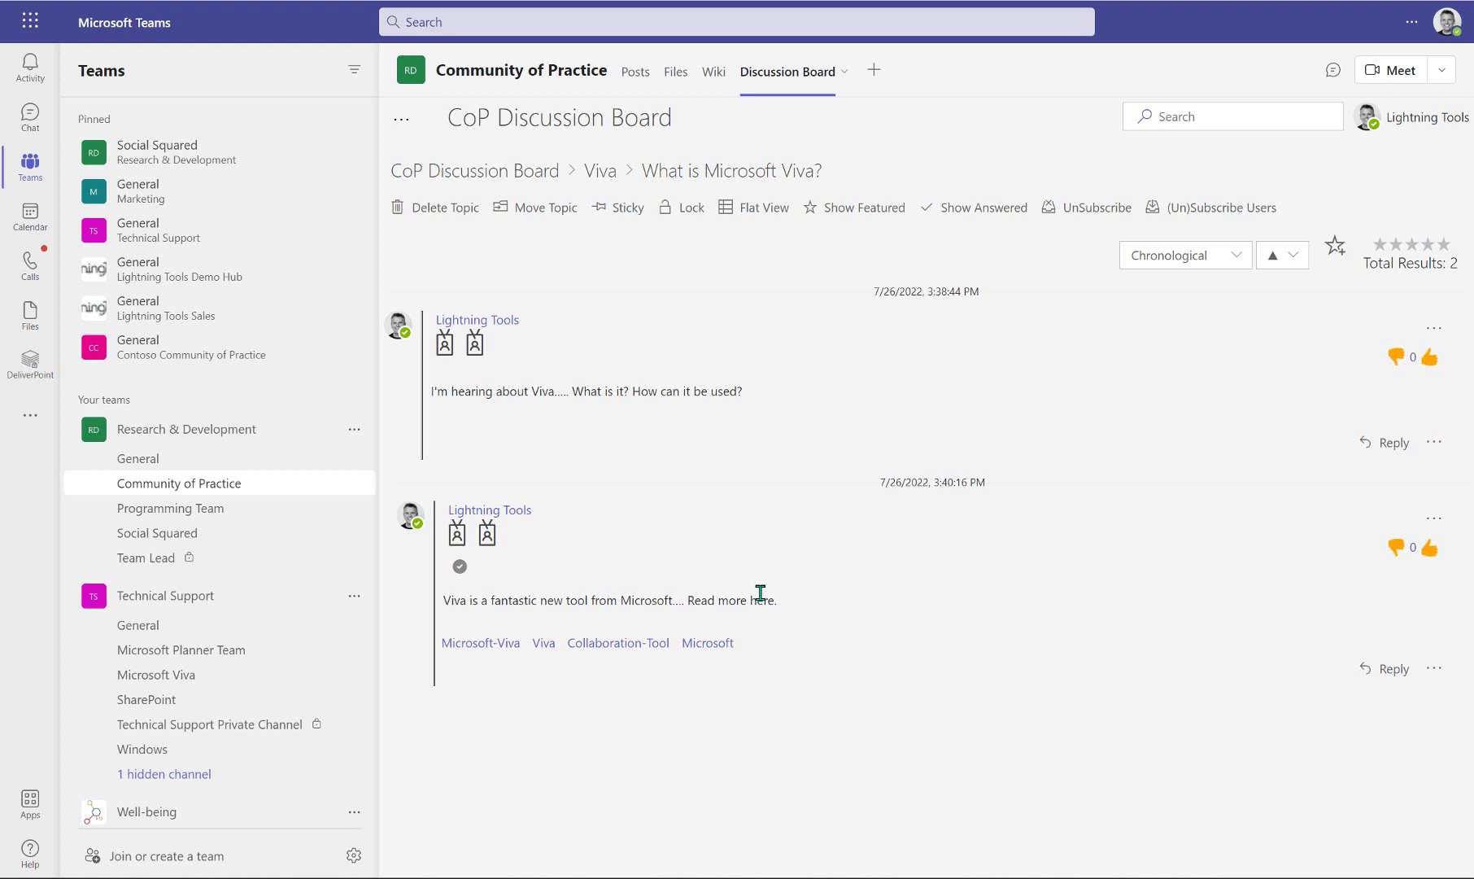
pyautogui.click(500, 172)
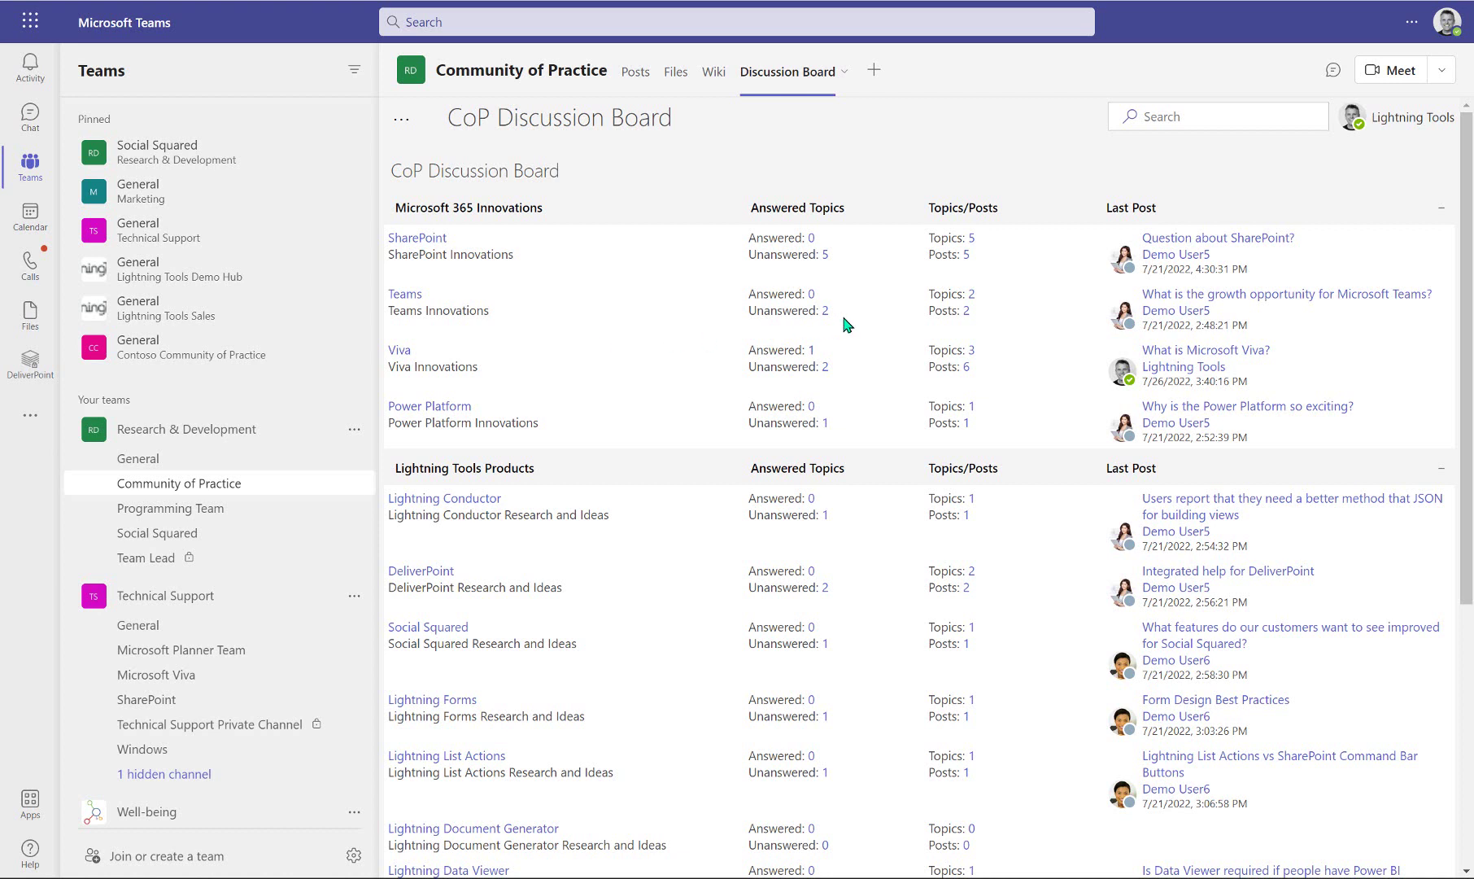
# Search the board for SharePoint and rate 'Lightning List Actions vs SharePoint Command Bar Buttons' four stars.
pyautogui.click(1172, 112)
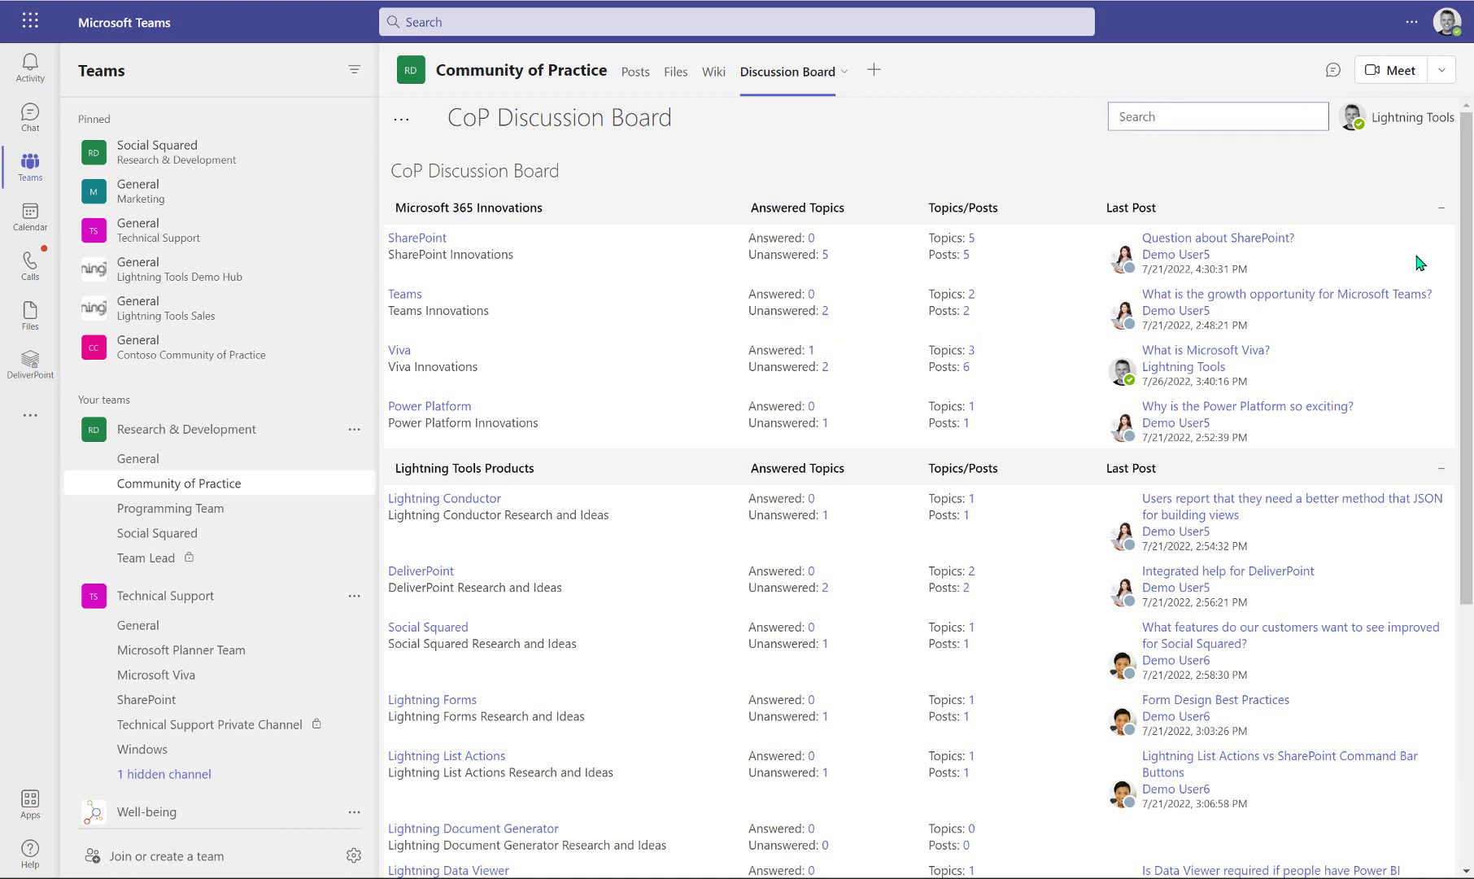
pyautogui.write('SharePoint')
pyautogui.press('Return')
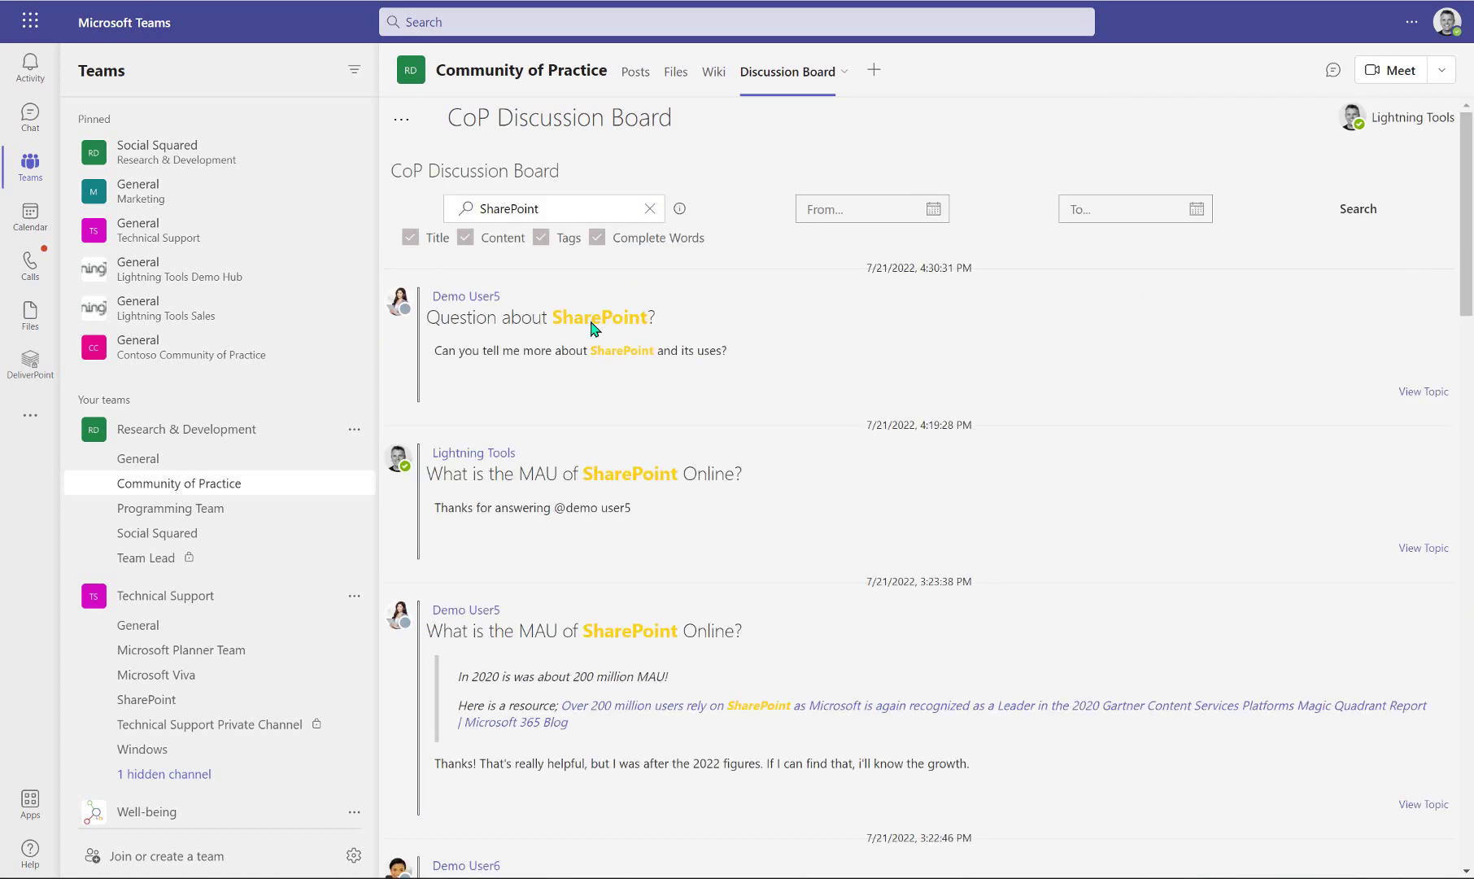
pyautogui.scroll(-1, 676, 551)
pyautogui.scroll(-5, 676, 551)
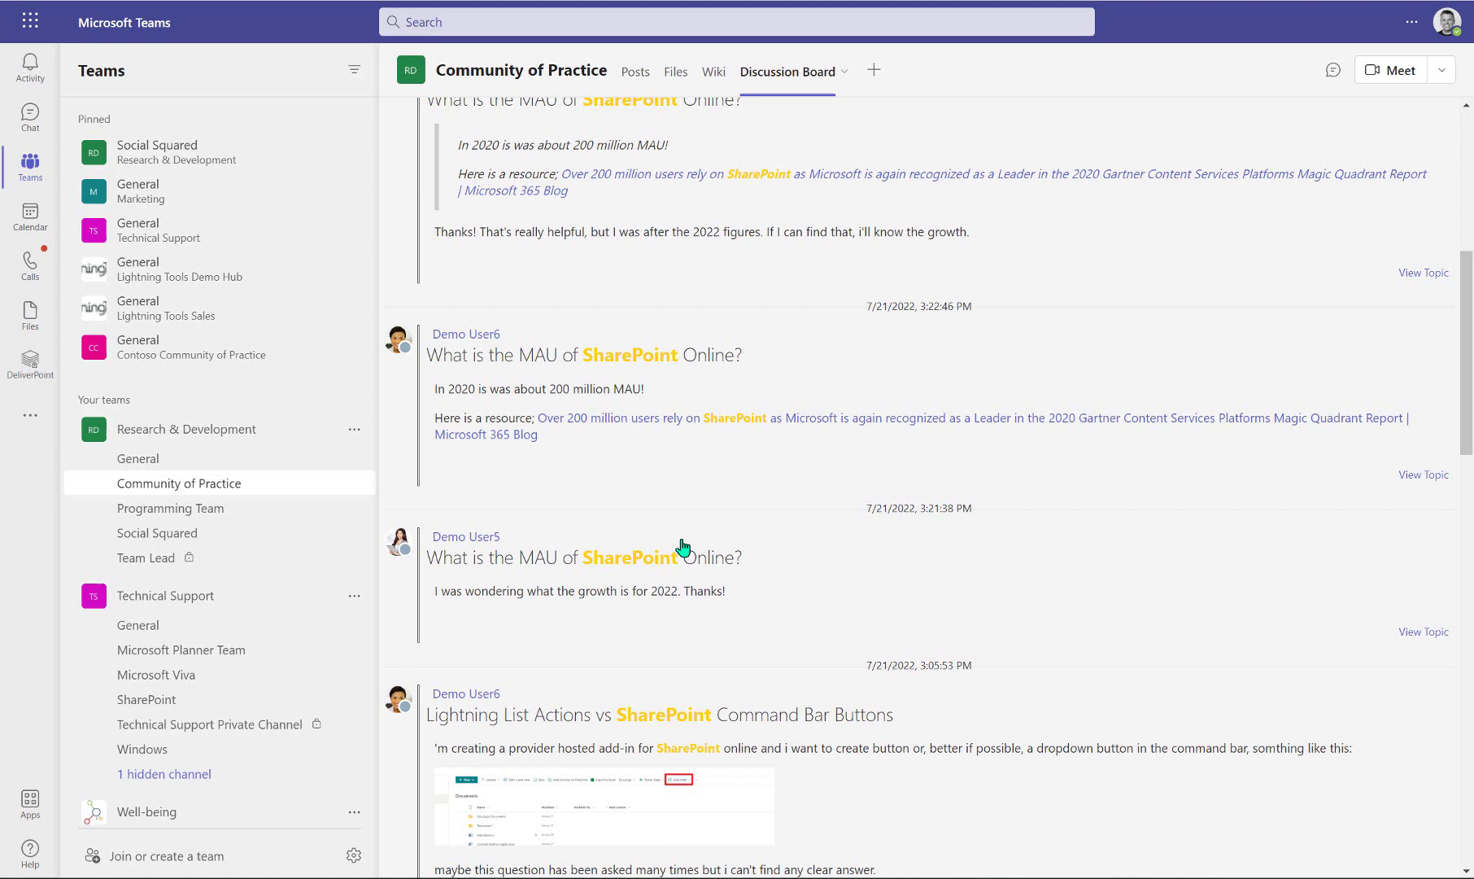
pyautogui.scroll(-4, 681, 547)
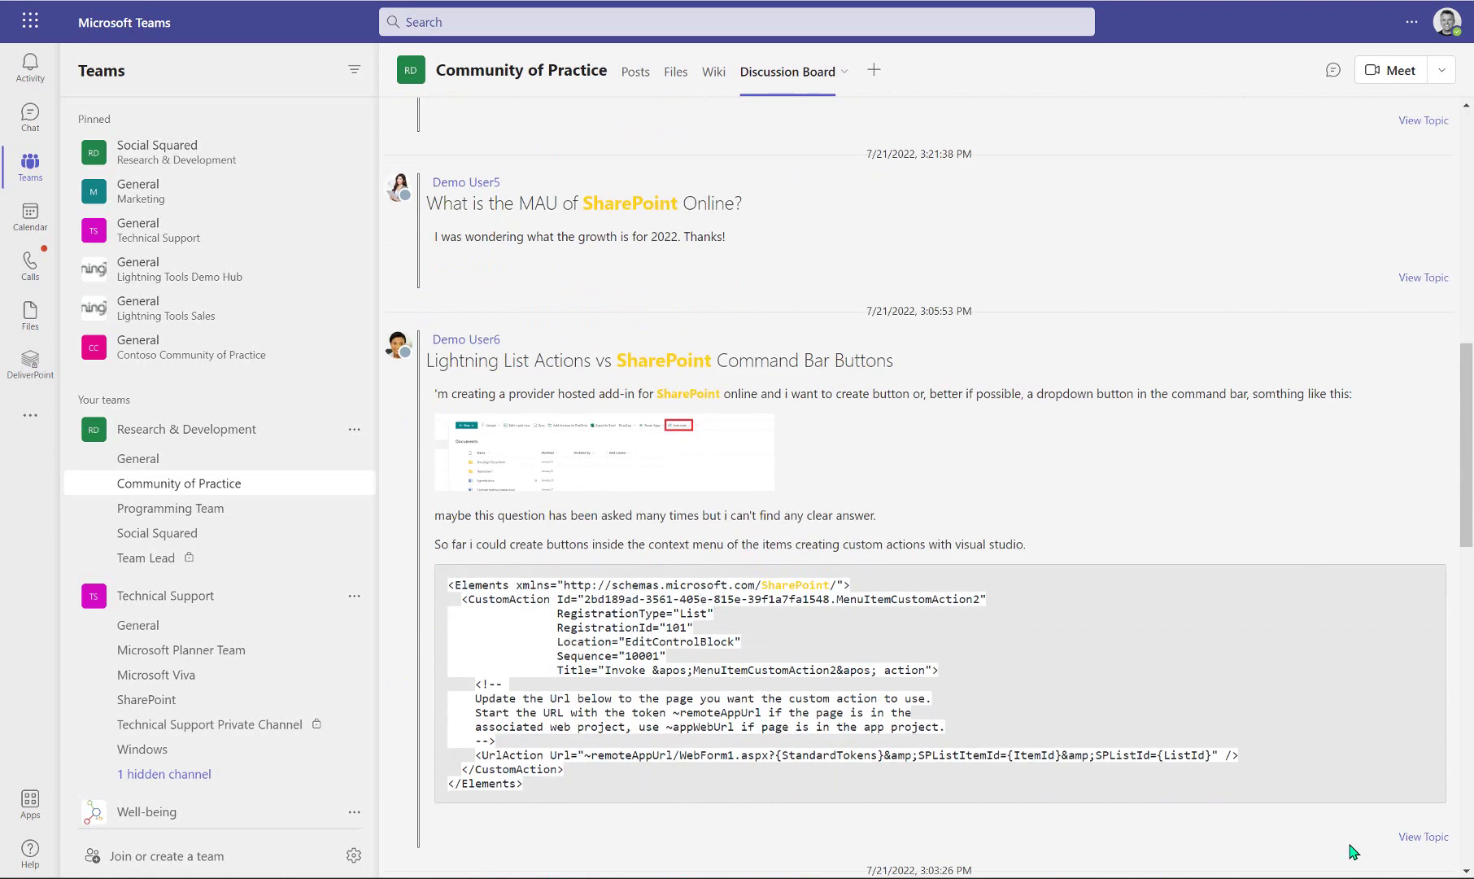
pyautogui.click(1261, 832)
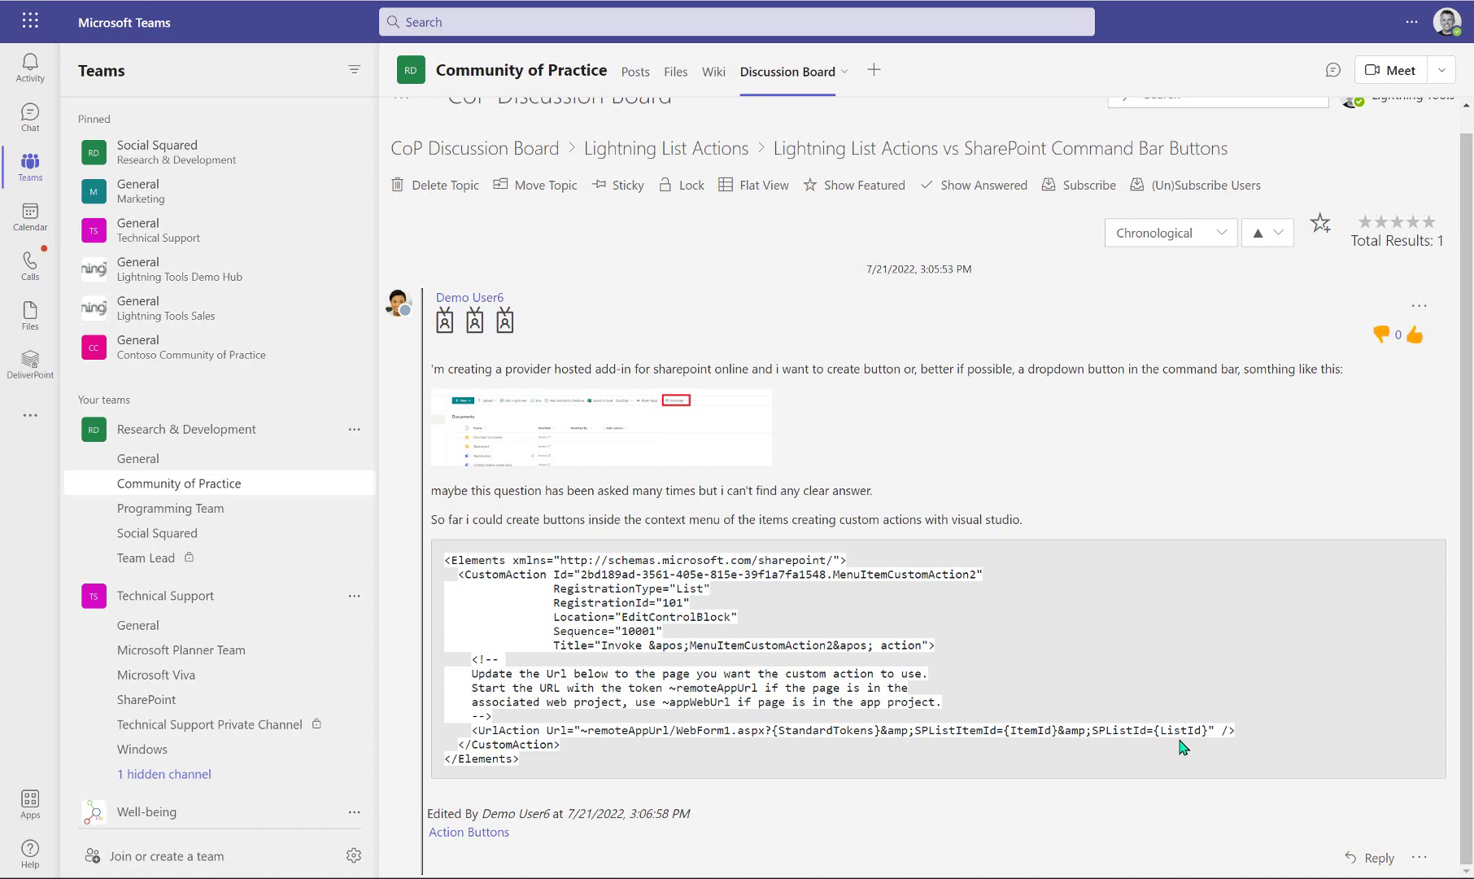
pyautogui.click(1410, 224)
# Return to the board overview and view Popular Topics, then Recent Activities.
pyautogui.click(445, 151)
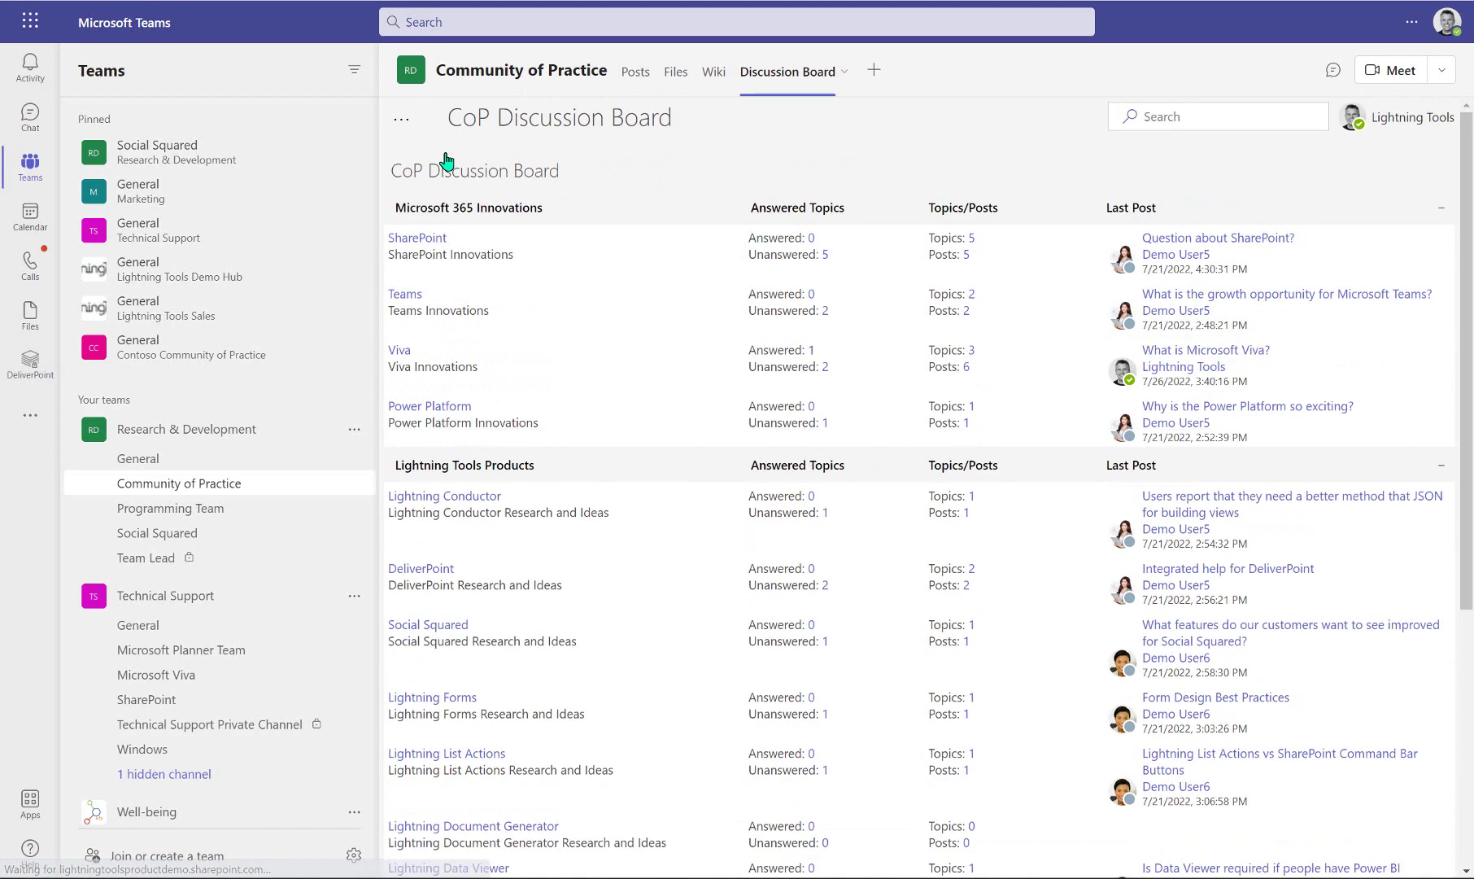
pyautogui.click(404, 122)
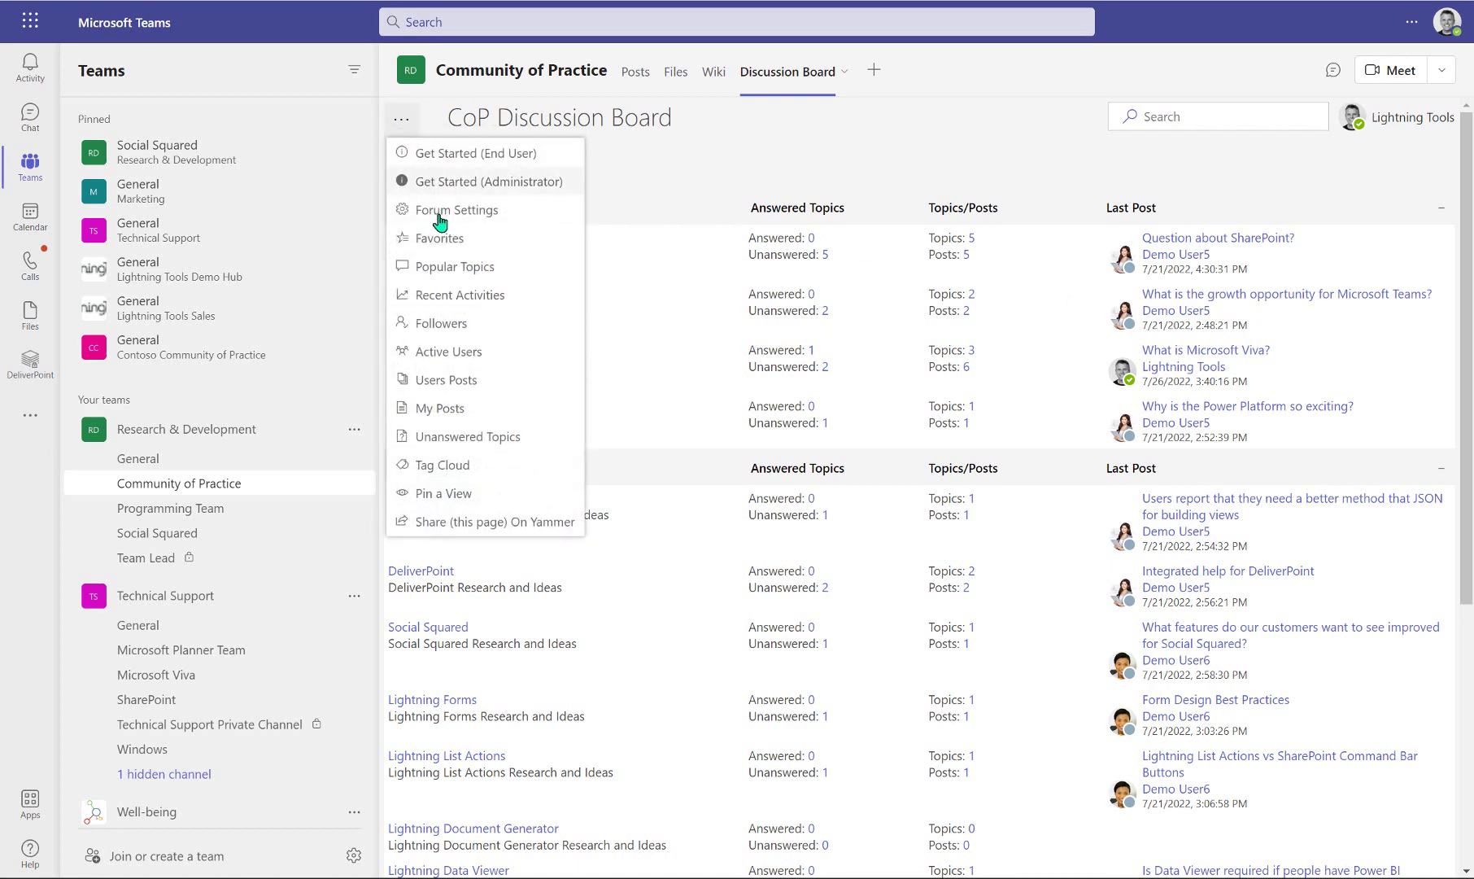
pyautogui.click(471, 274)
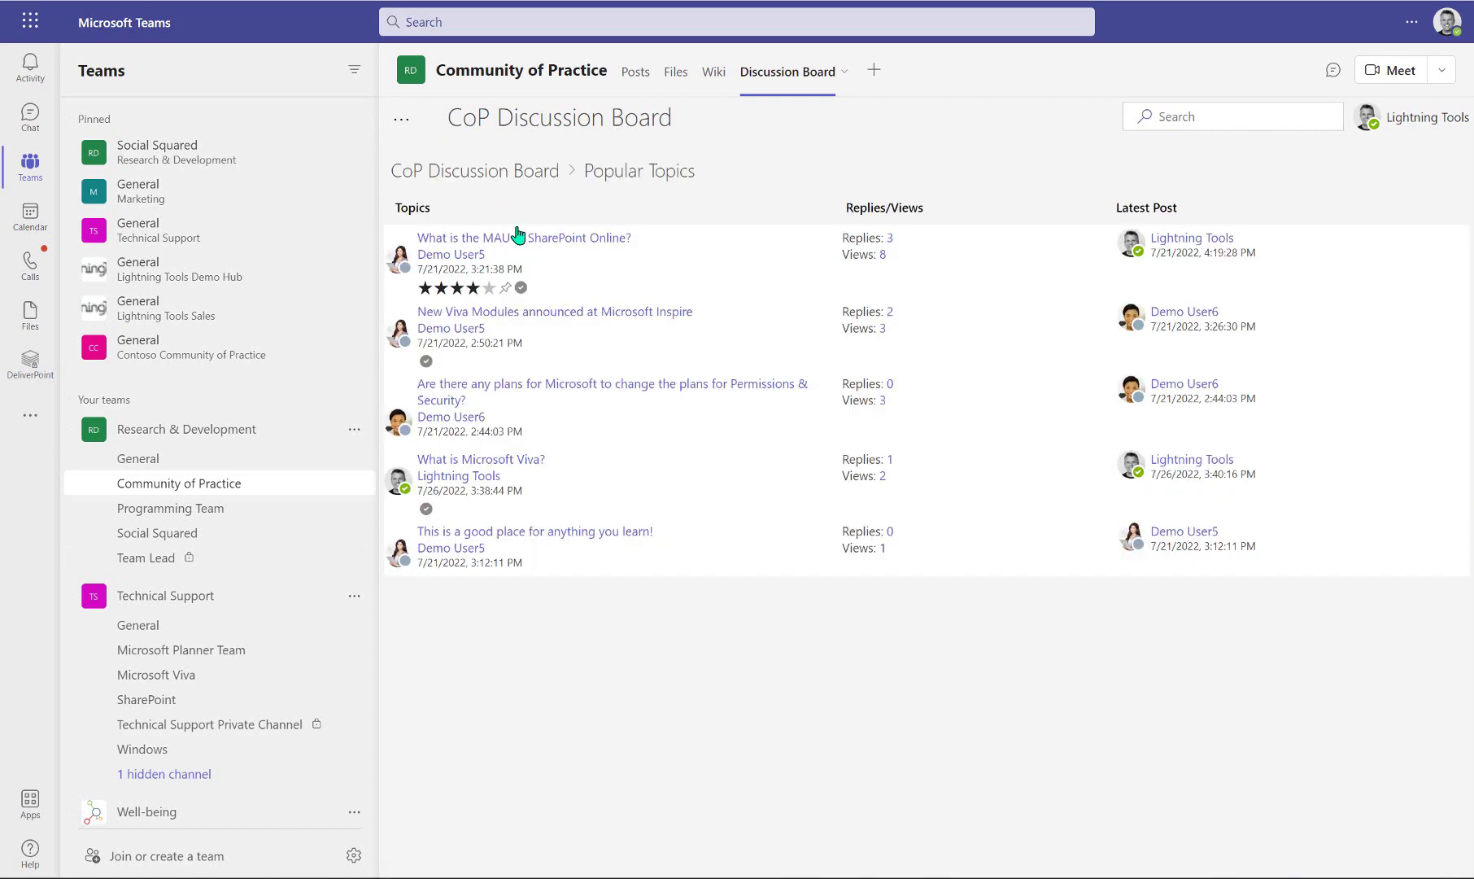
pyautogui.click(403, 126)
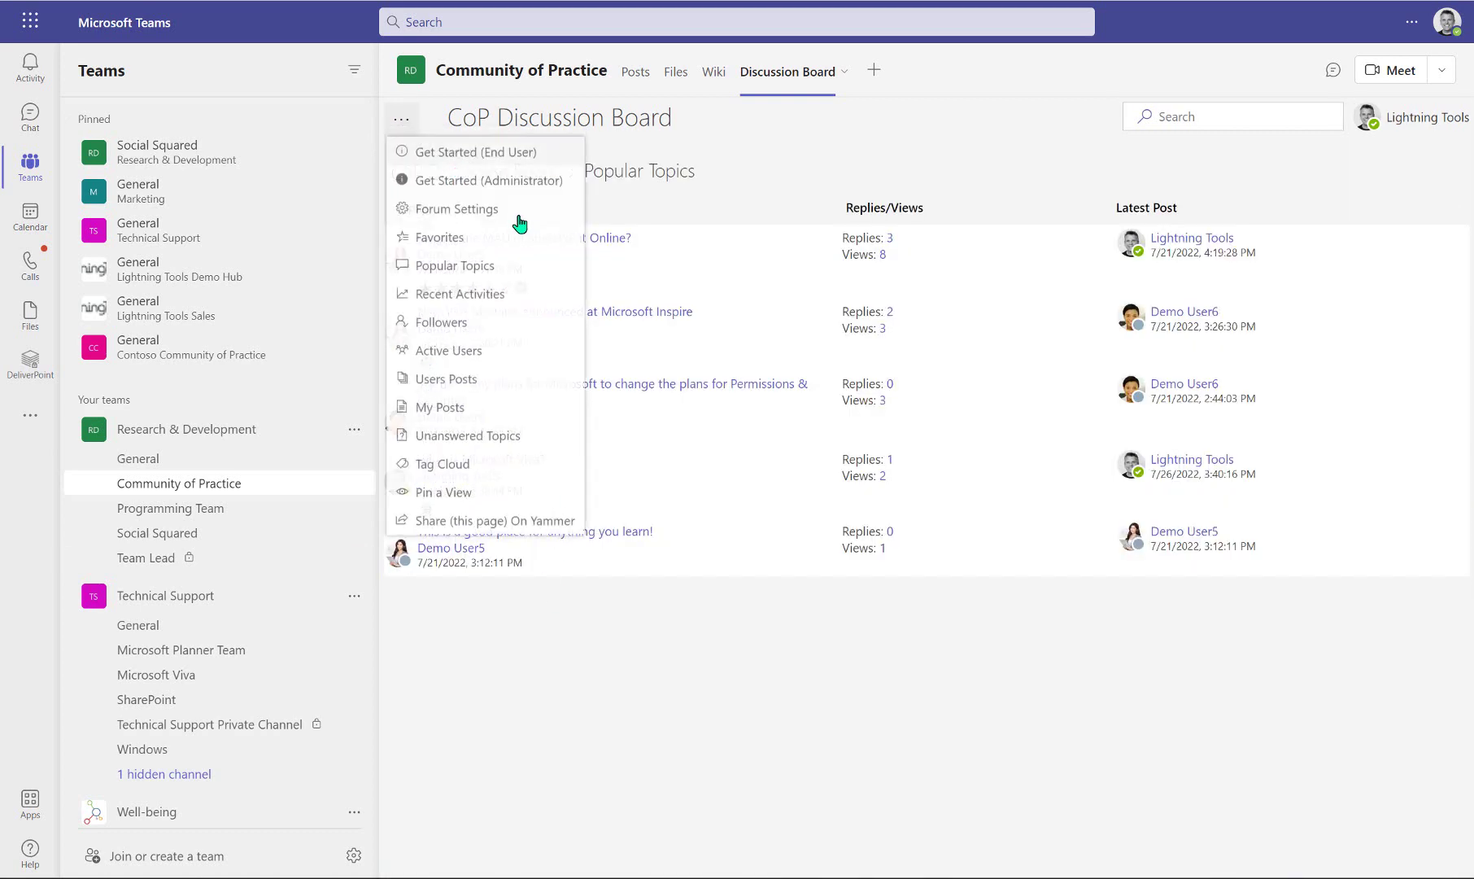
pyautogui.click(521, 298)
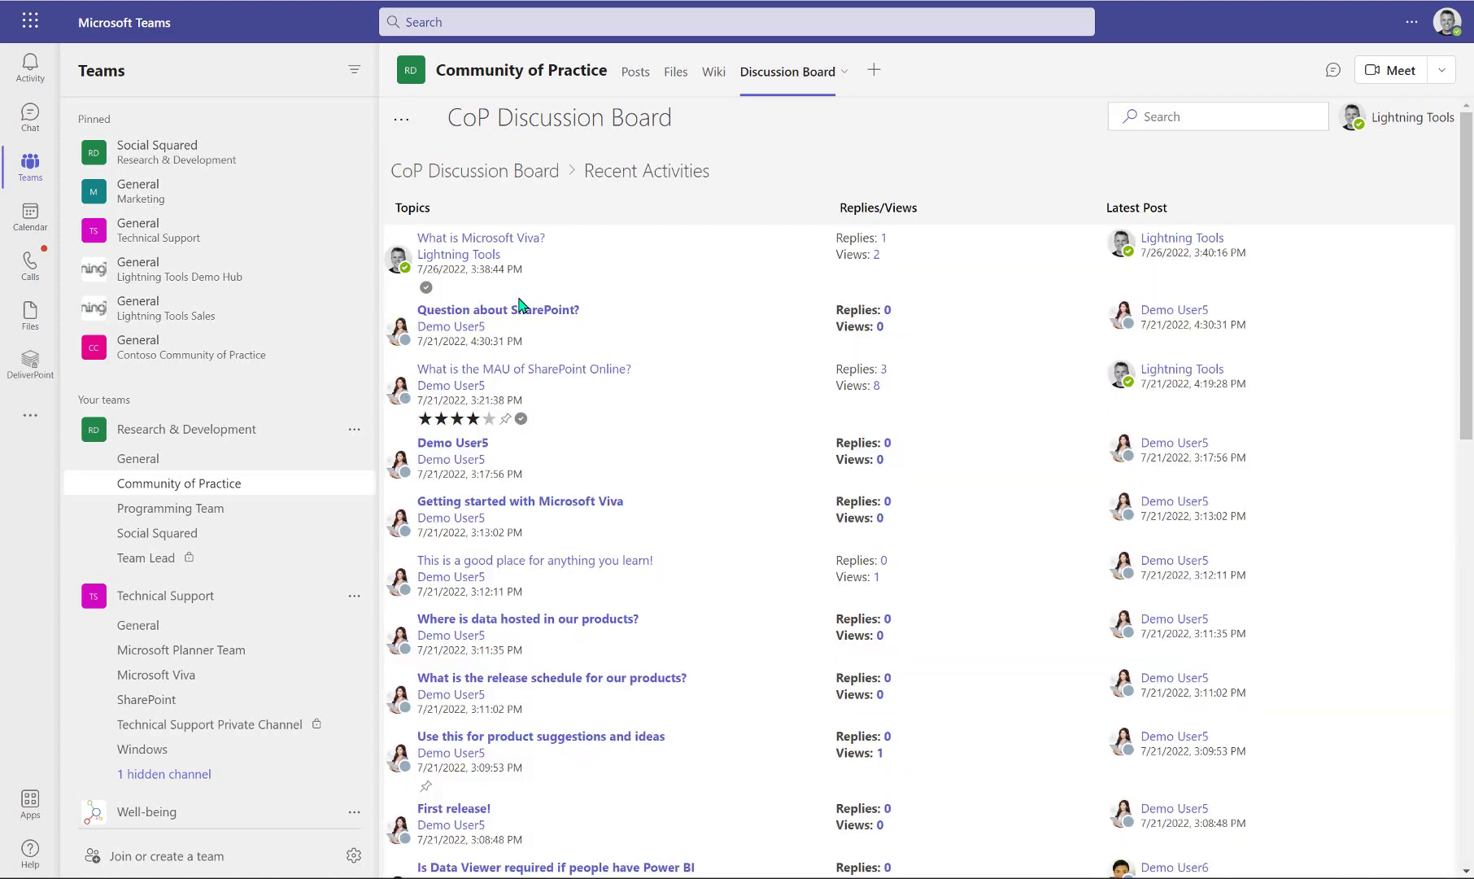
pyautogui.click(402, 121)
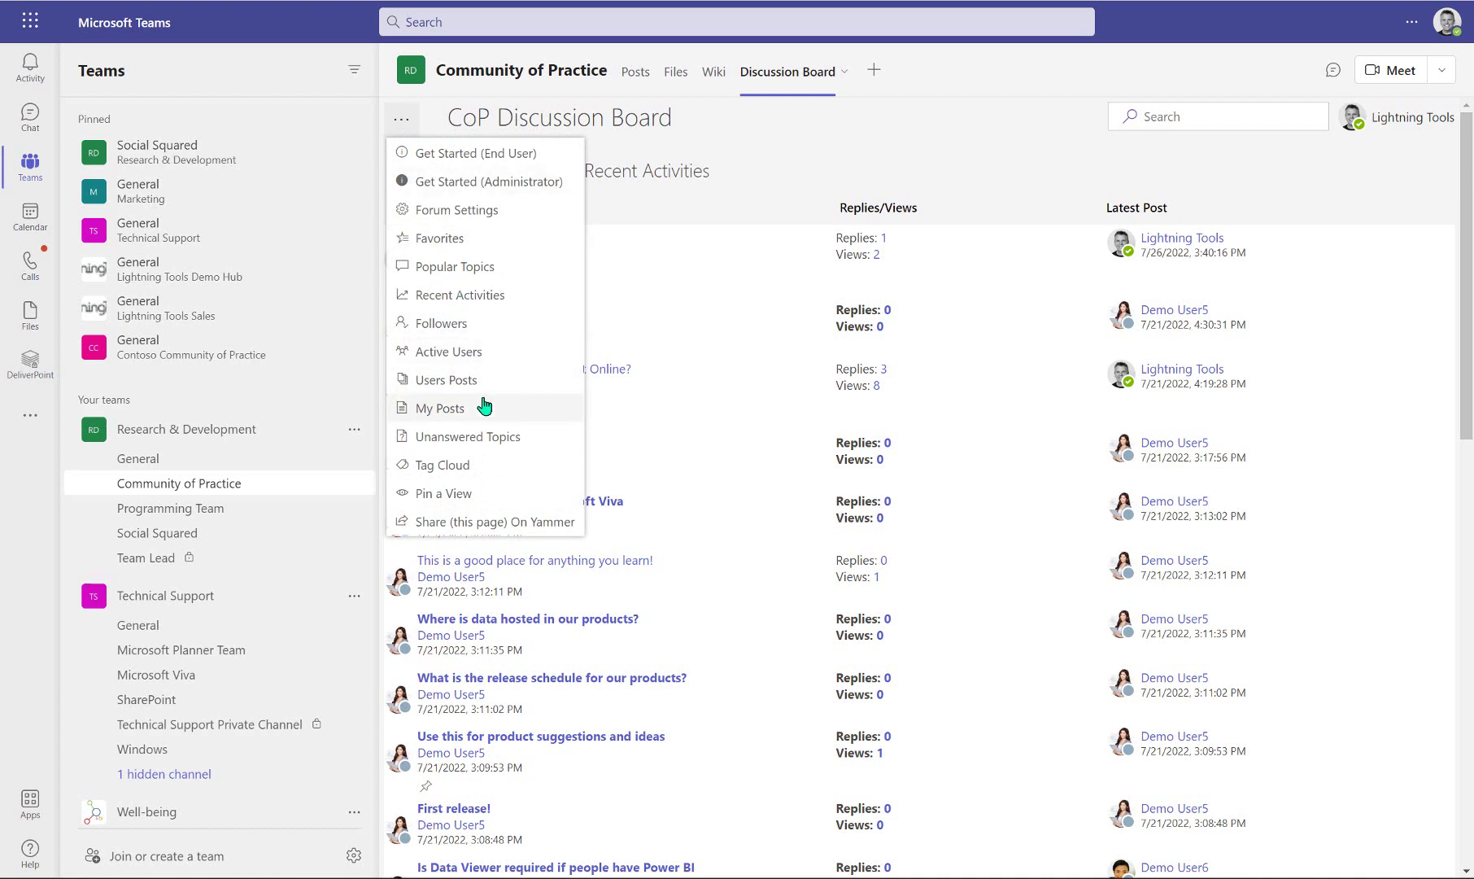
# On the Users Posts page, pick a demo user and show their posts.
pyautogui.click(483, 383)
pyautogui.click(525, 231)
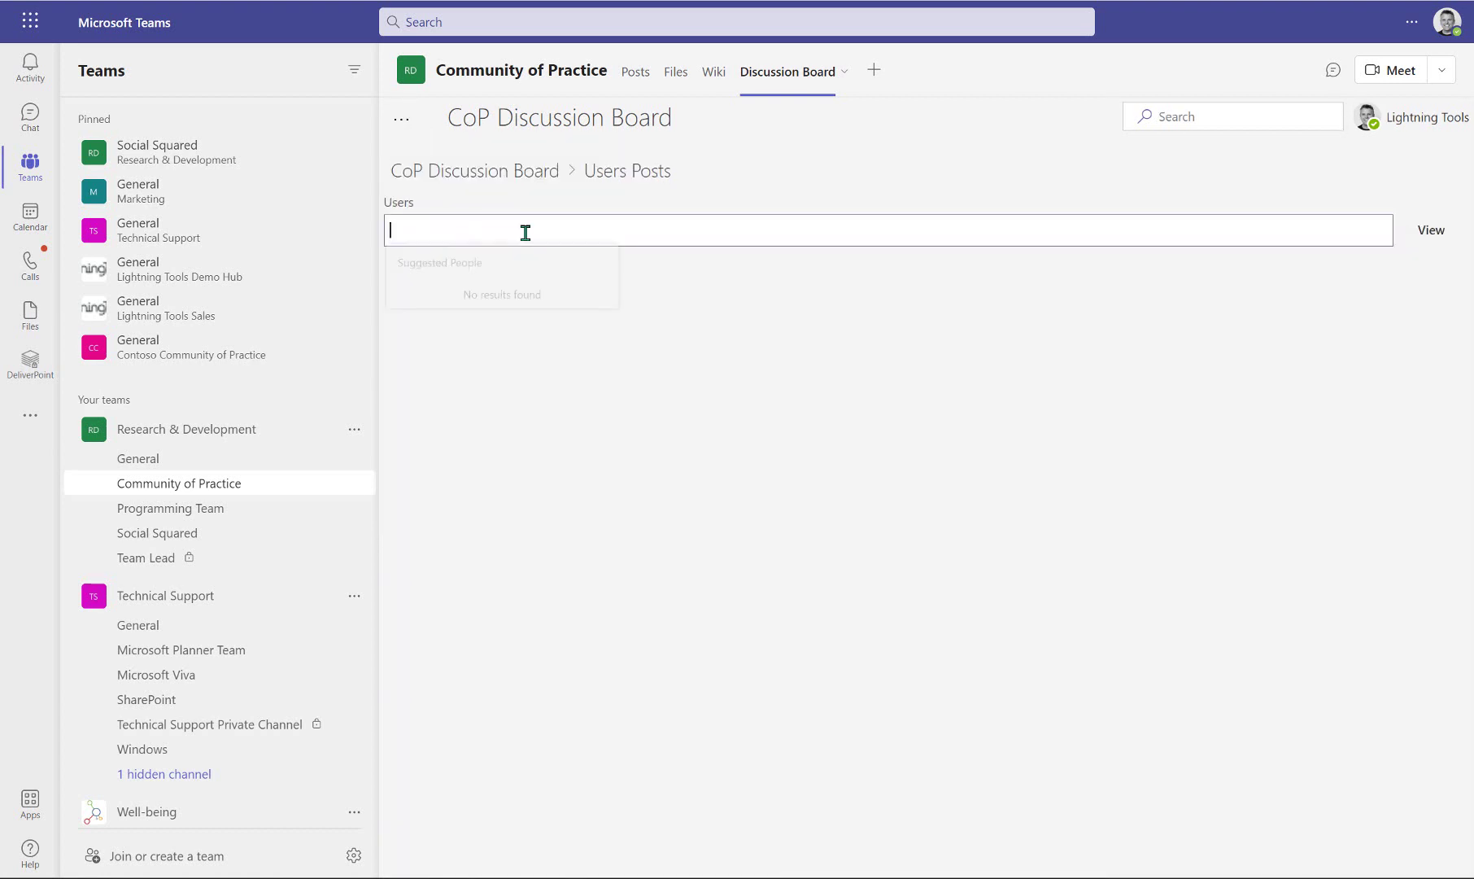
pyautogui.write('demo user5')
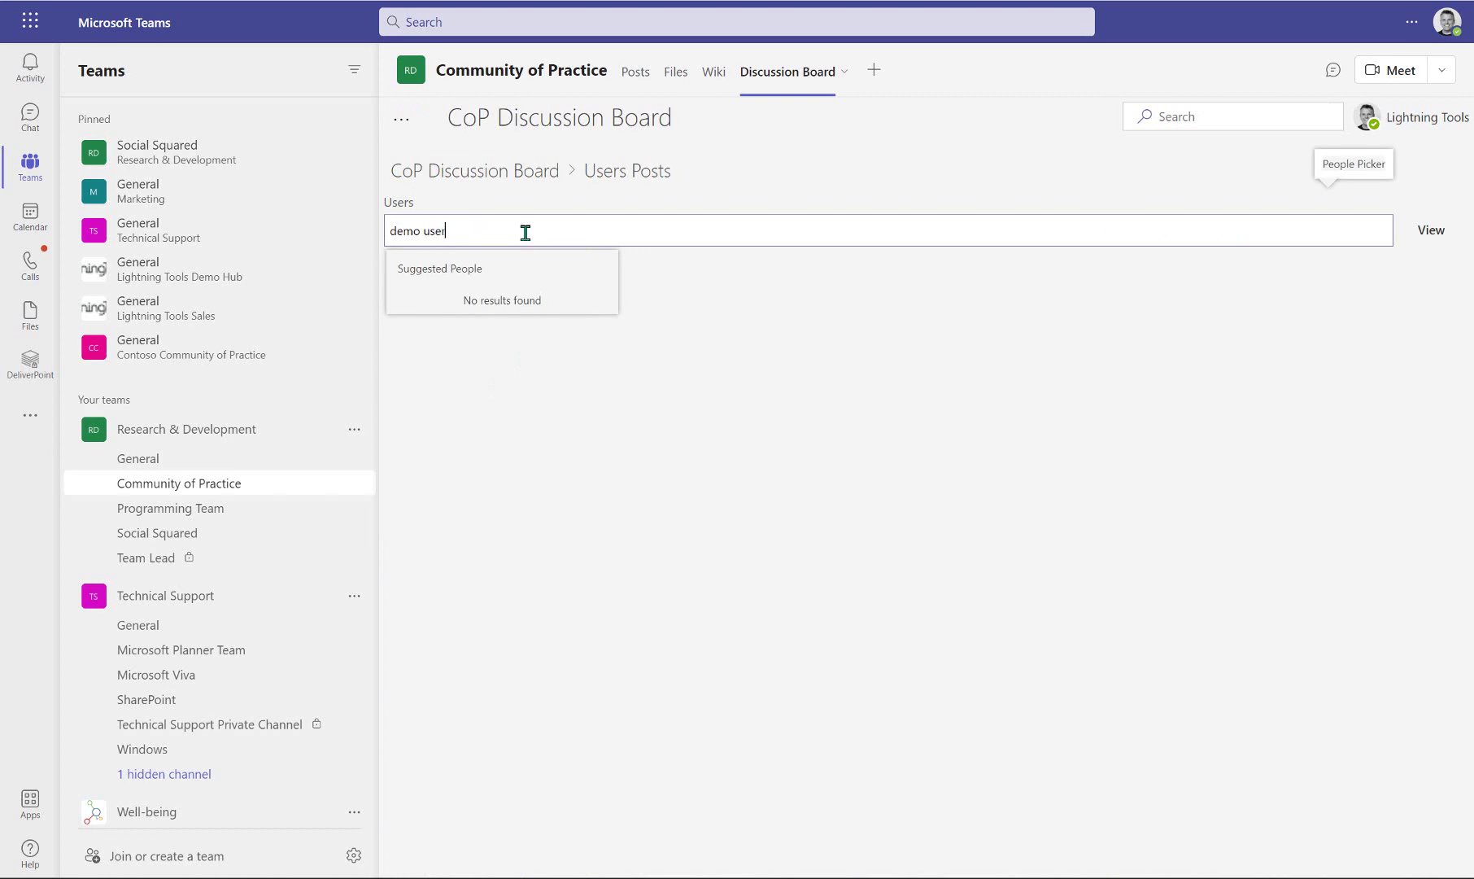
pyautogui.click(538, 319)
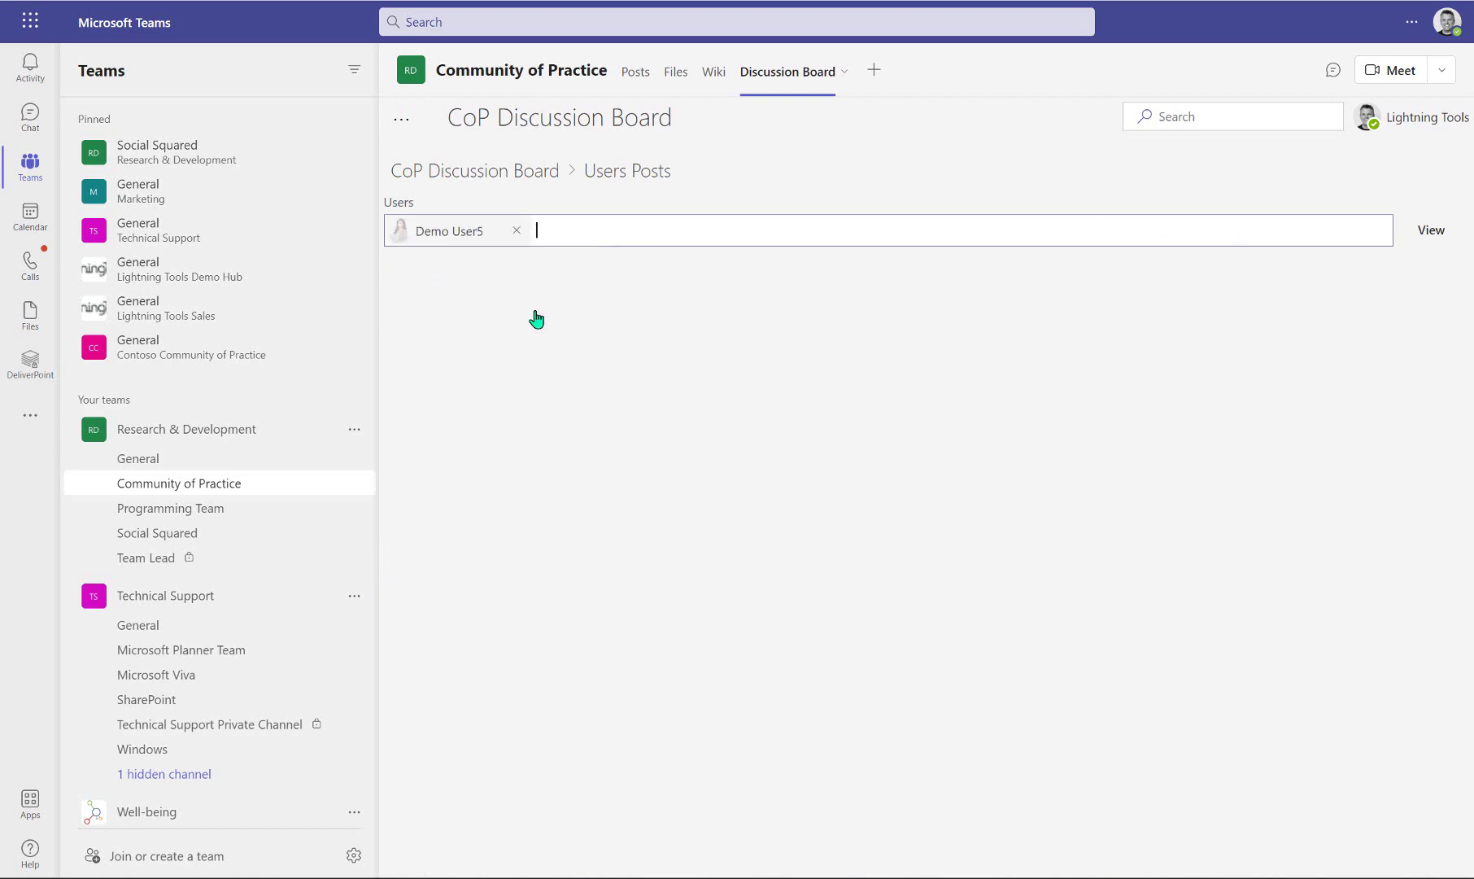
pyautogui.click(1437, 235)
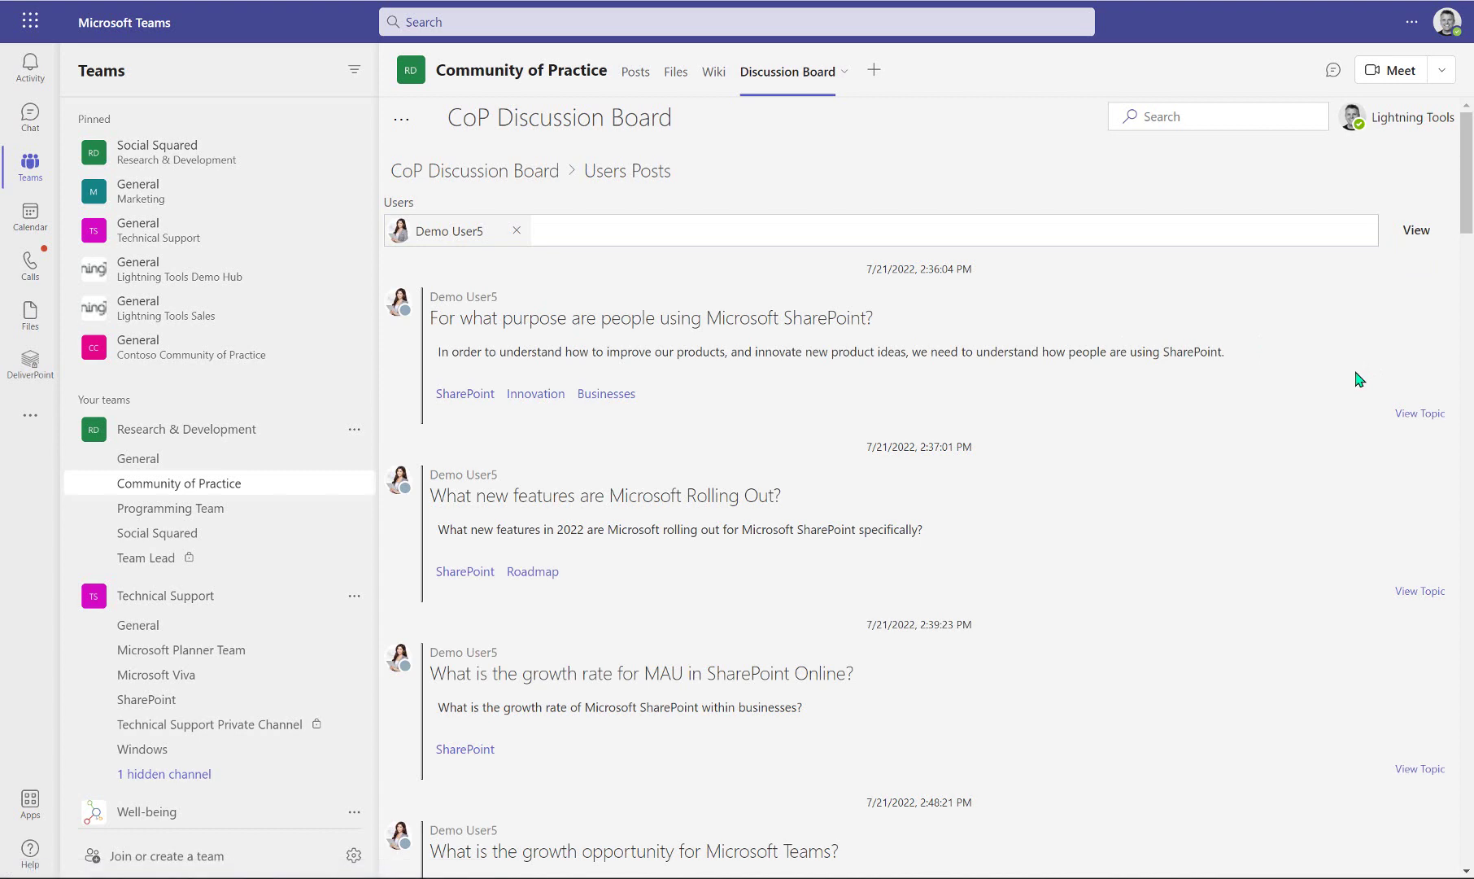
# List the board's Unanswered Topics.
pyautogui.click(402, 120)
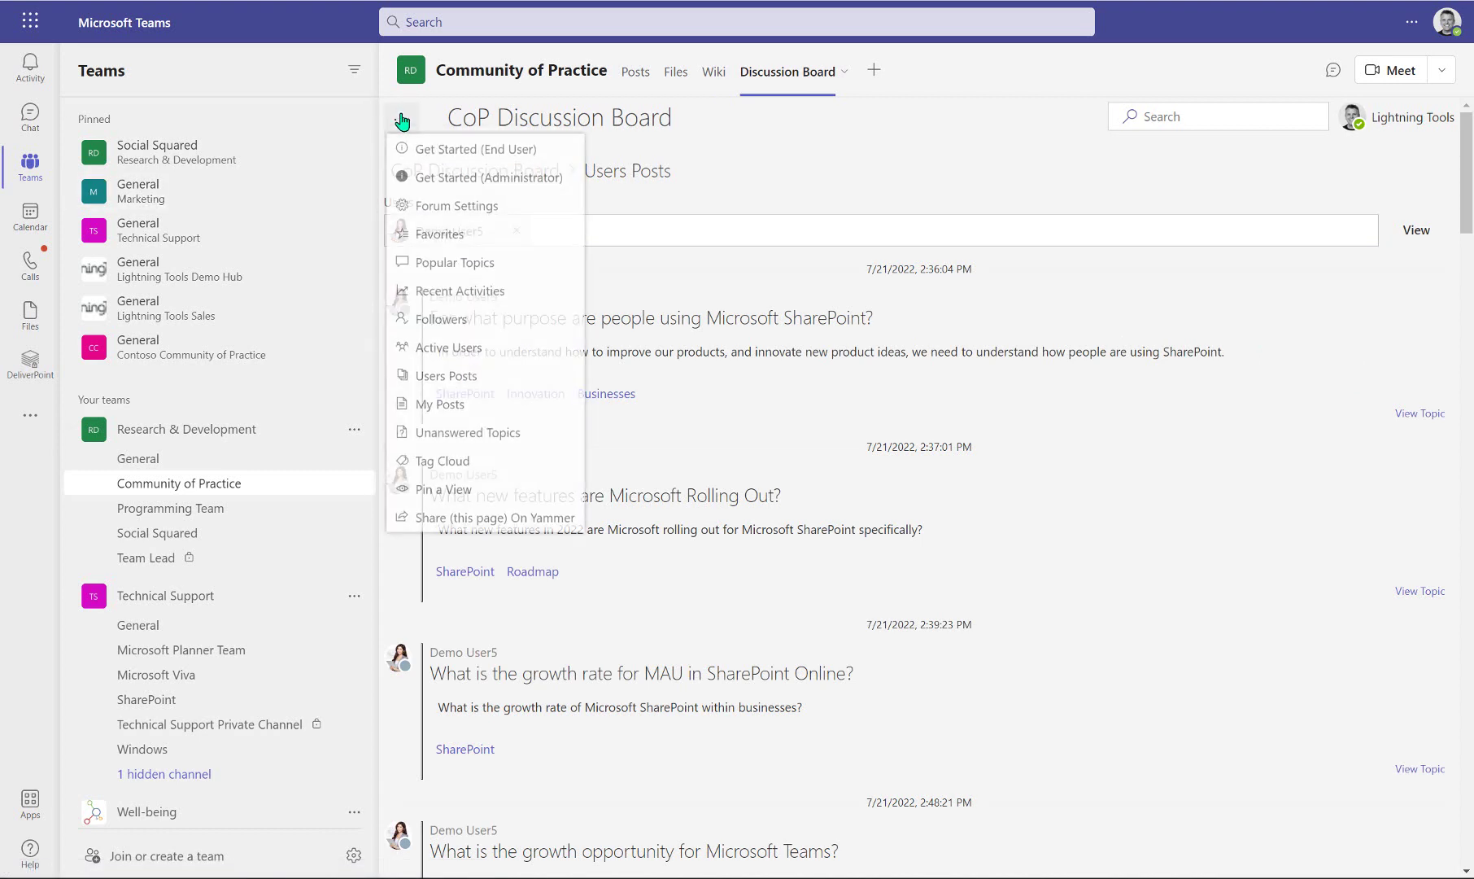
pyautogui.click(511, 437)
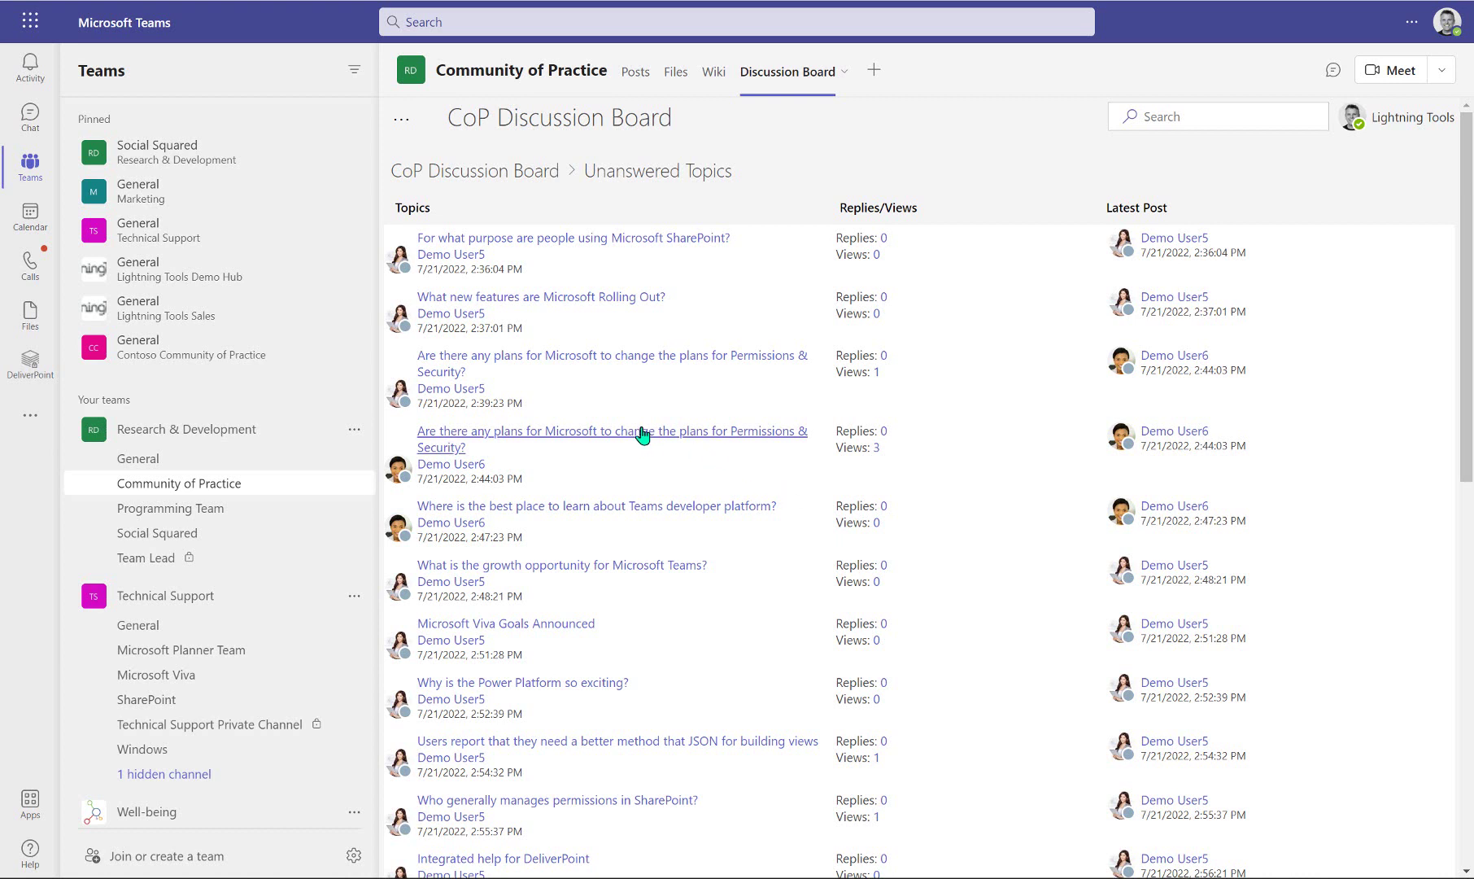
pyautogui.click(401, 121)
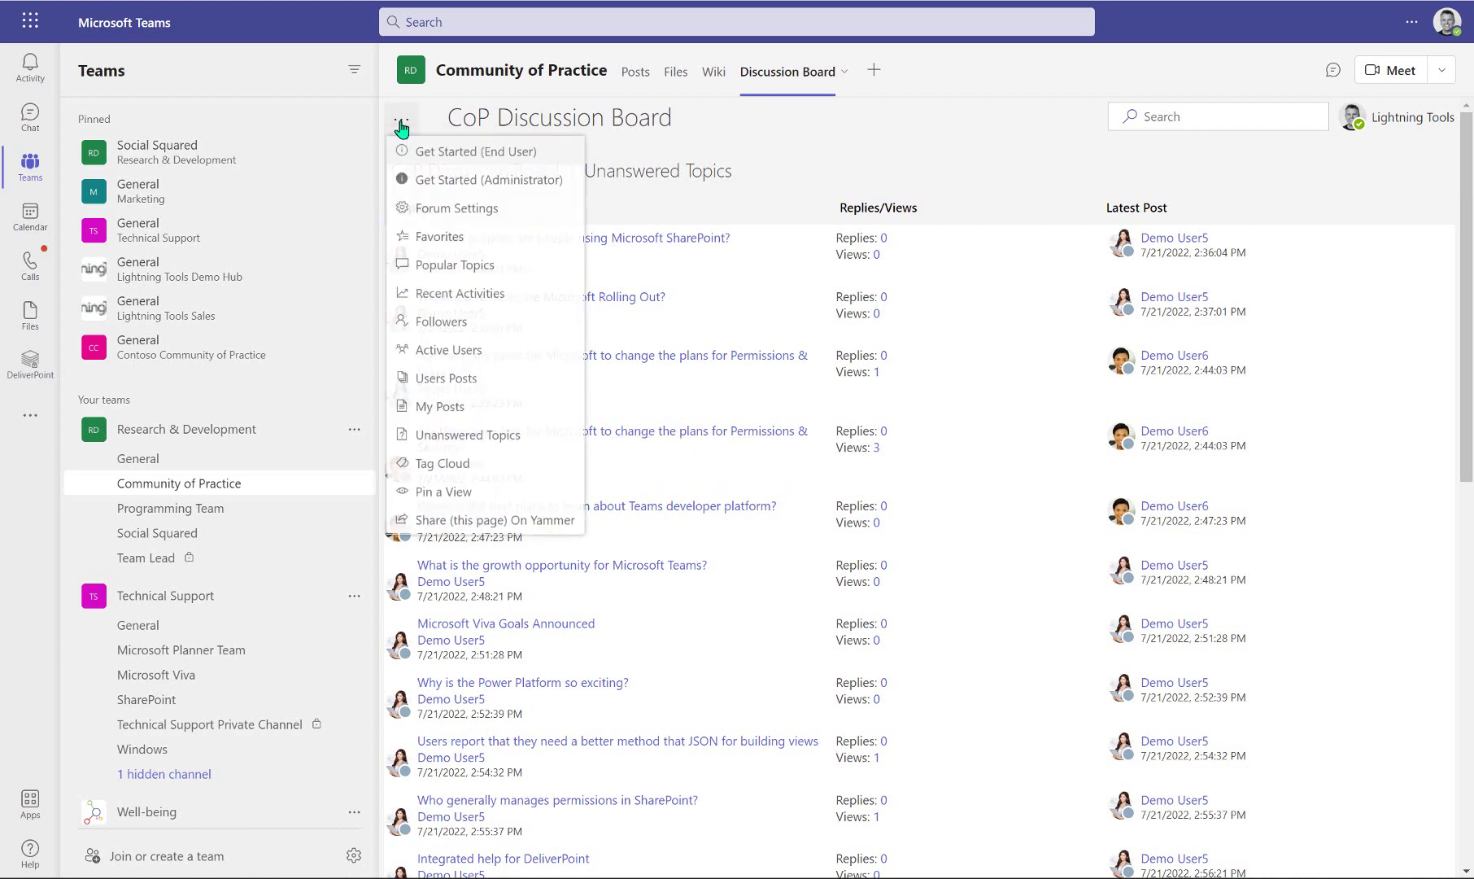
# In the Tag Cloud, check the empty Viva-Goals tag, then list the four topics tagged Viva.
pyautogui.click(444, 466)
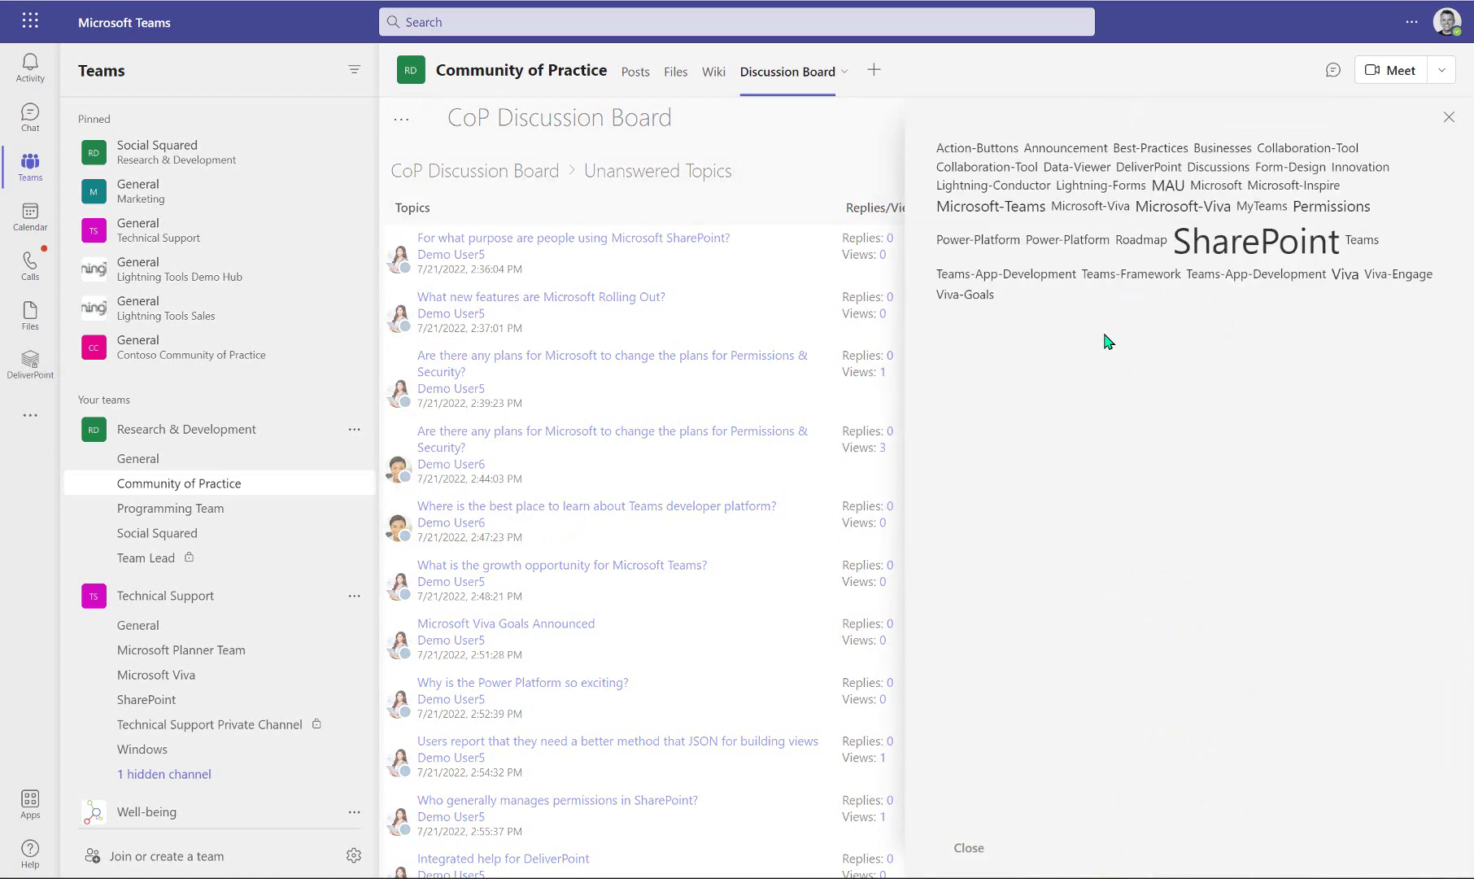
pyautogui.click(975, 298)
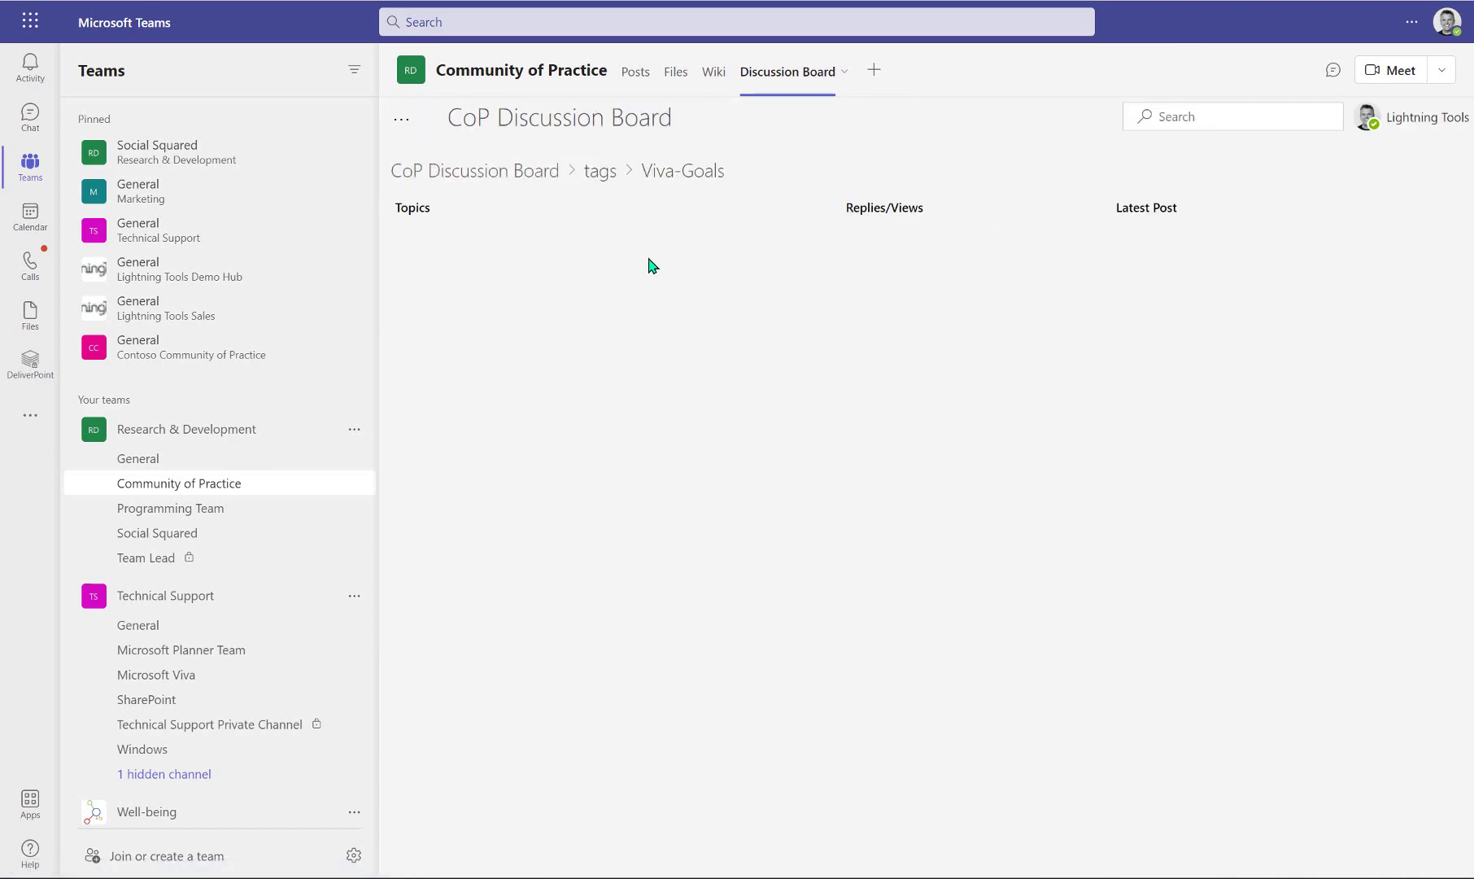
pyautogui.click(510, 173)
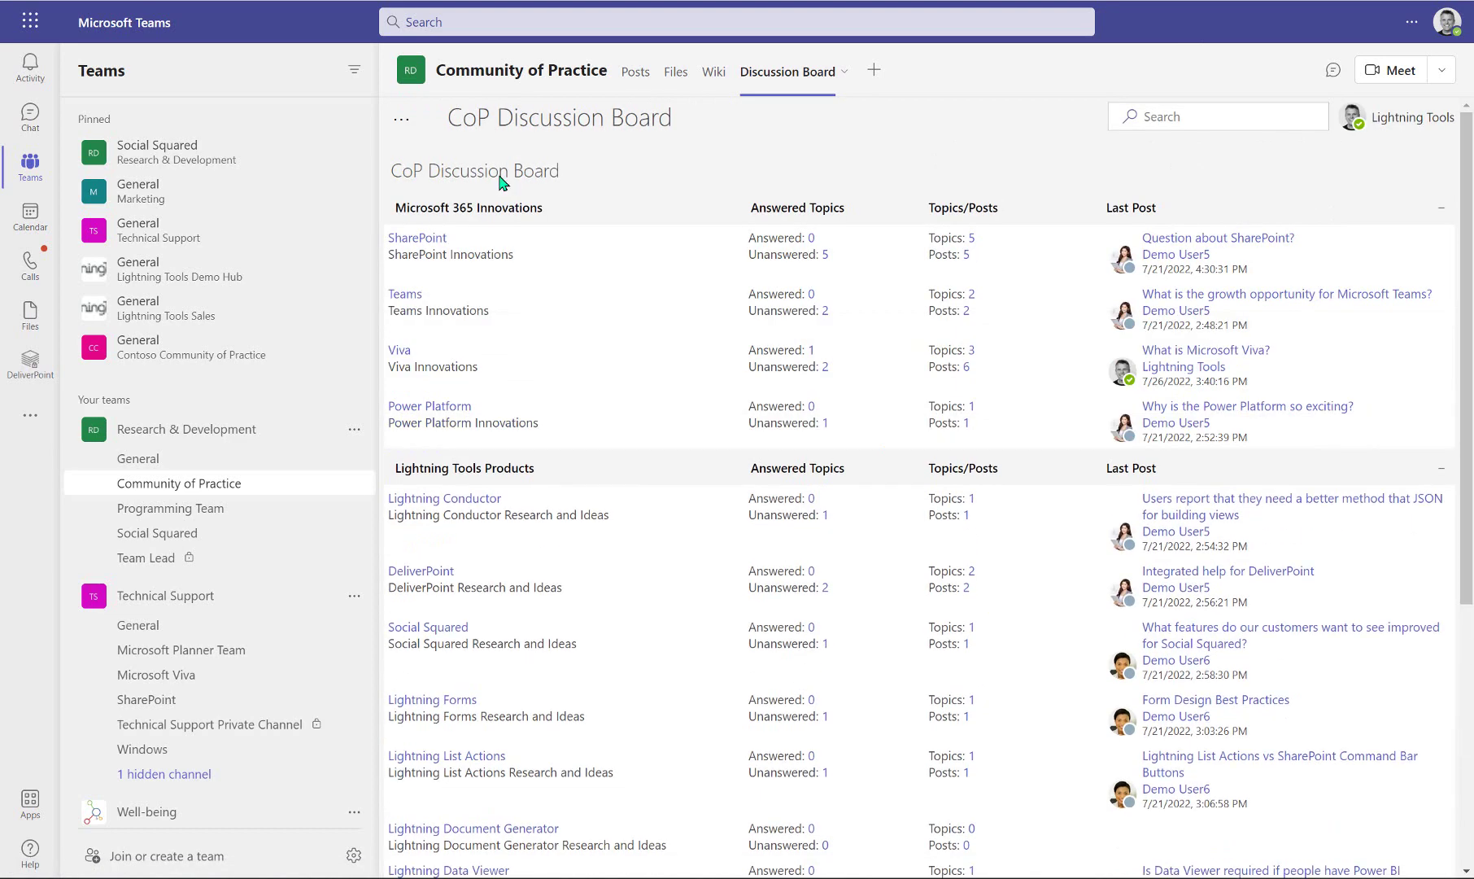
pyautogui.click(401, 120)
pyautogui.click(443, 464)
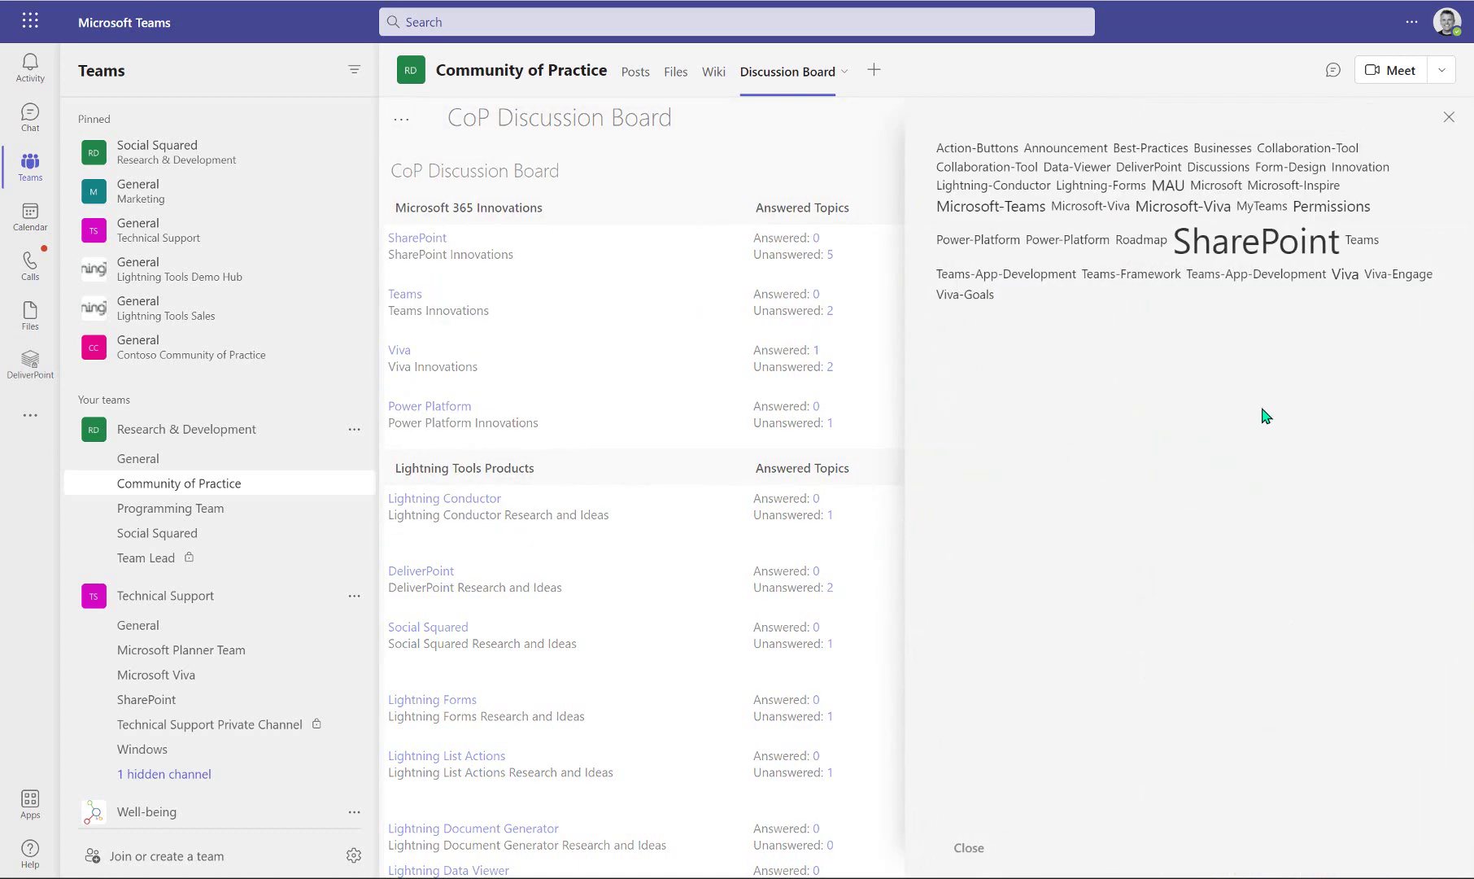
pyautogui.click(1347, 278)
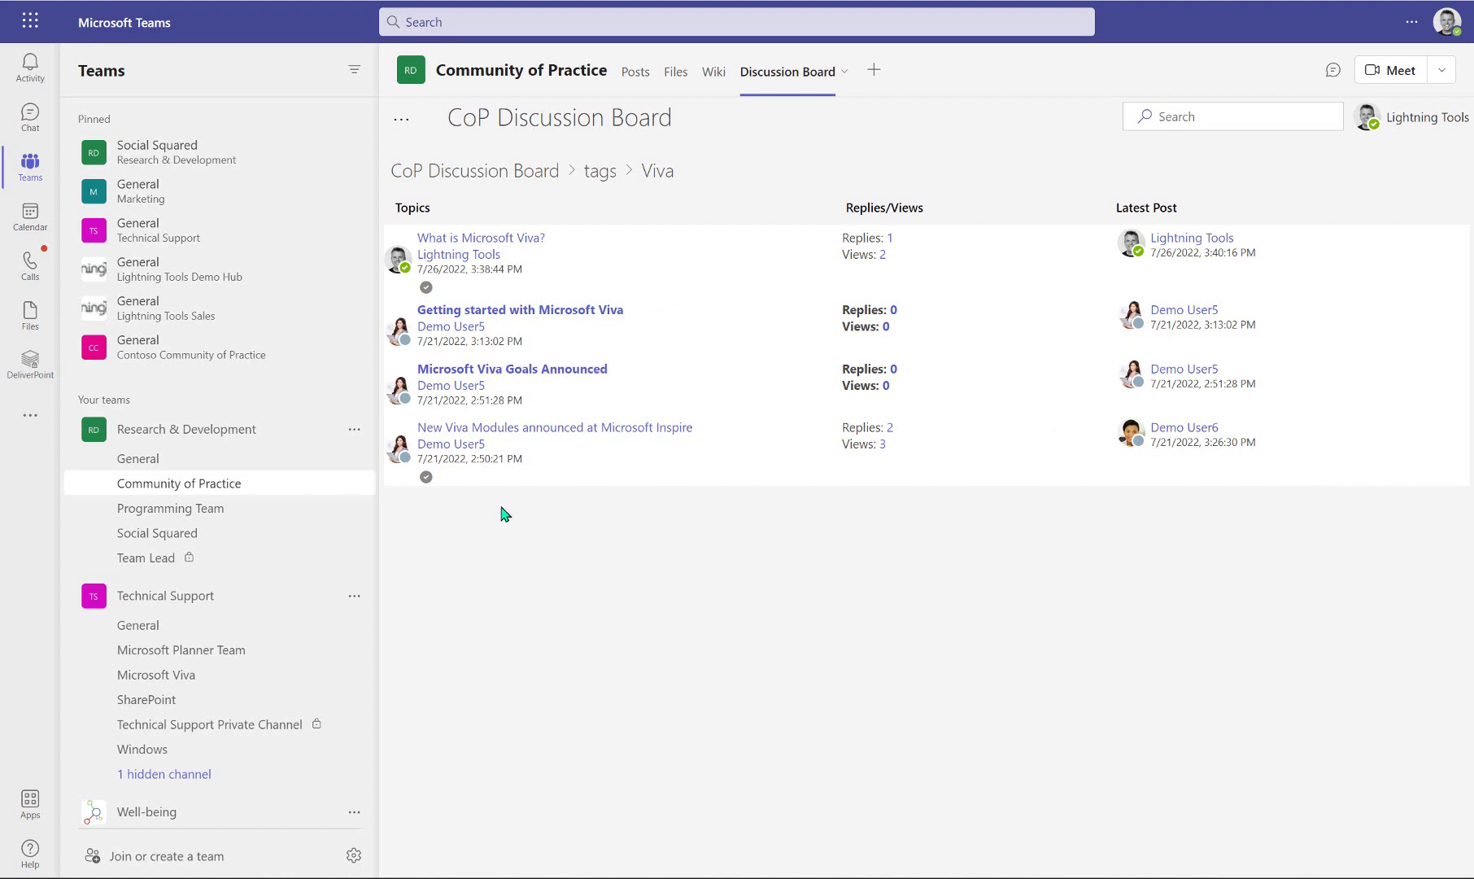
# Go from the Viva tag list back to the CoP Discussion Board overview.
pyautogui.click(426, 183)
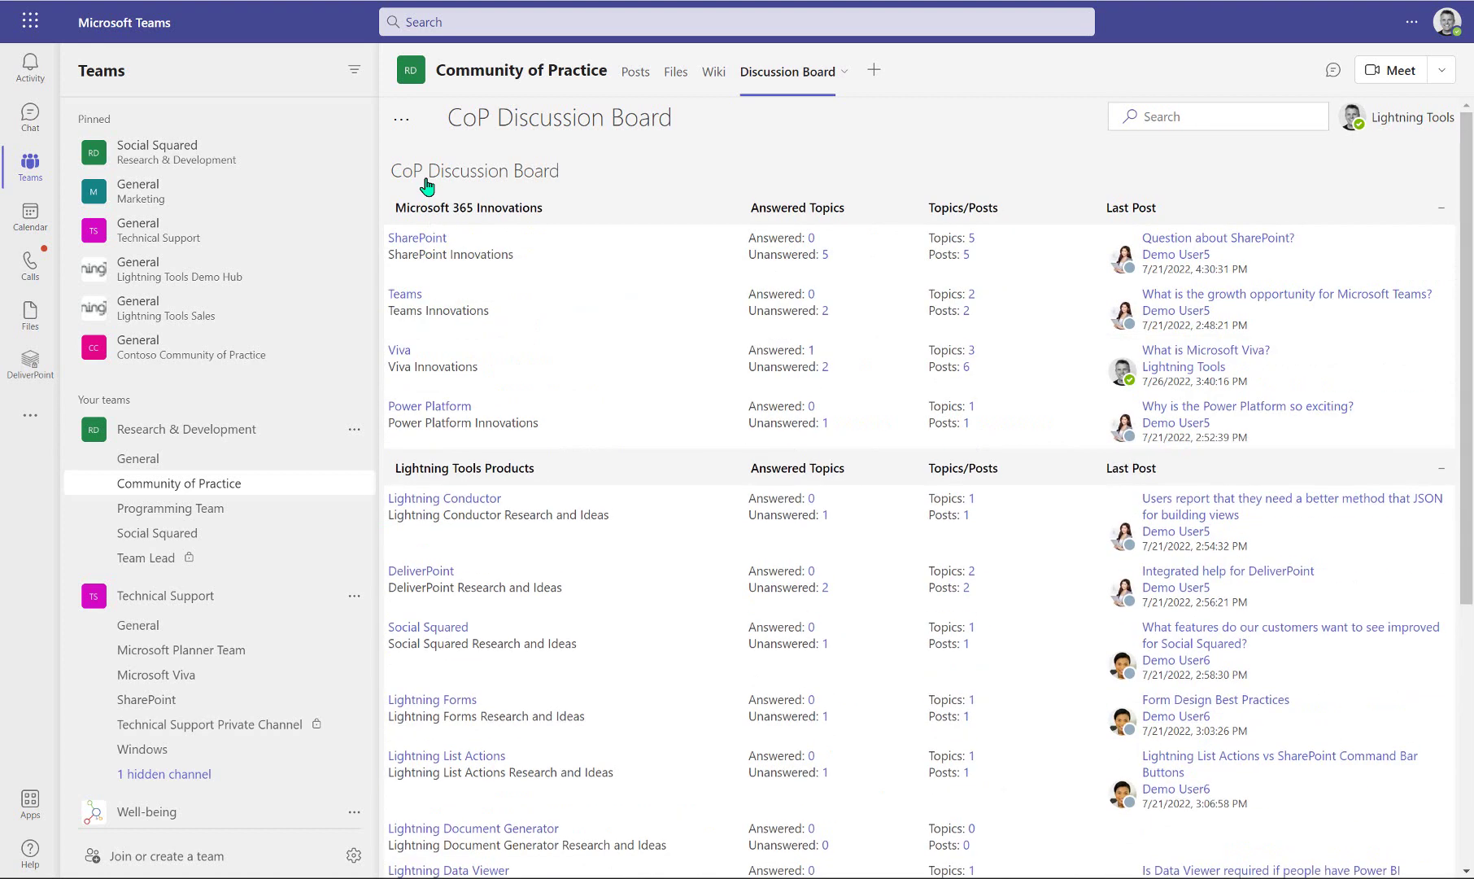